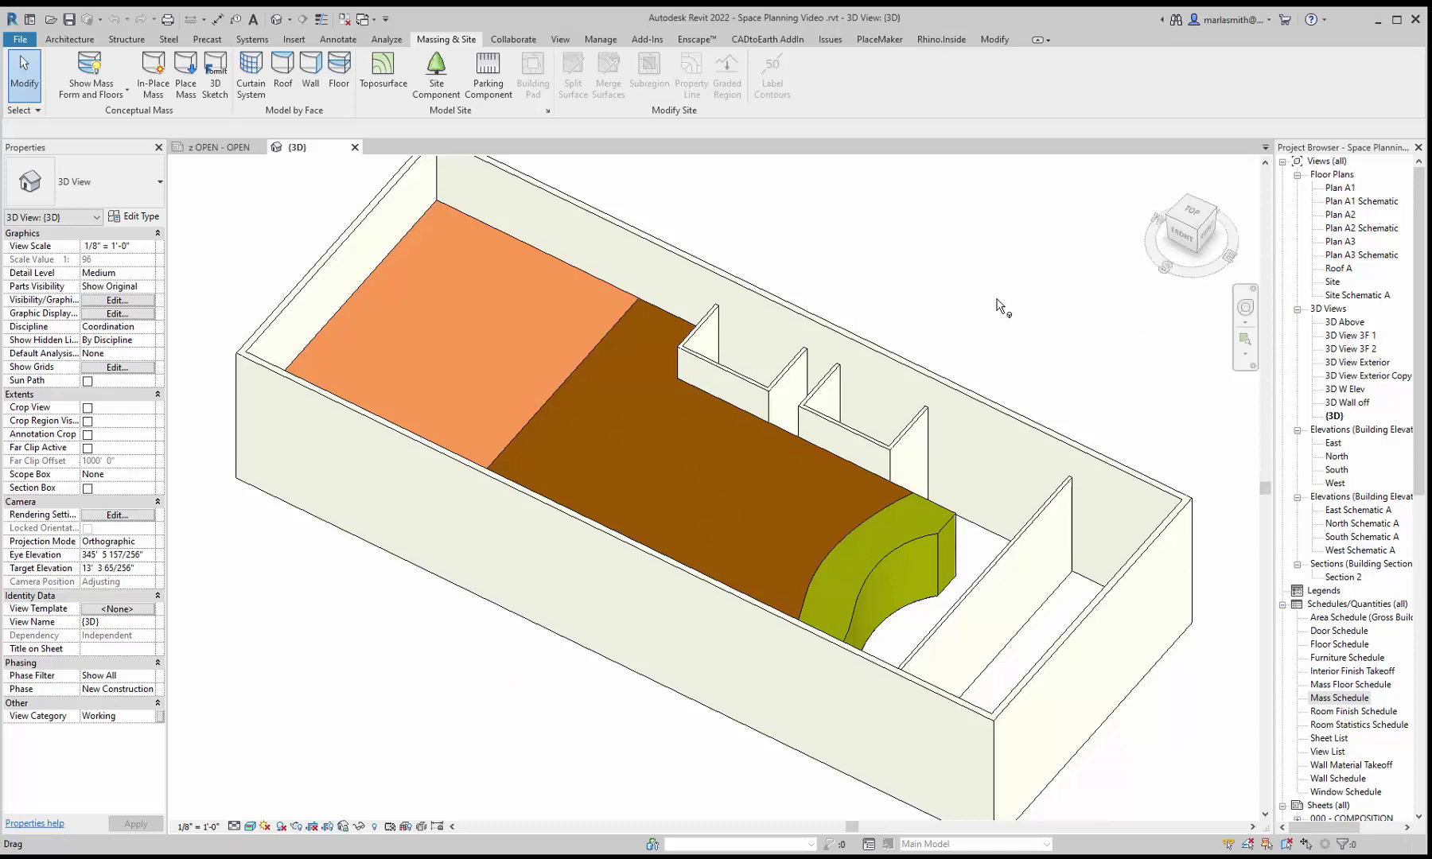
Open Plan A1, then Plan A1 Schematic, and return to the Plan A1 view
double_click(1342, 191)
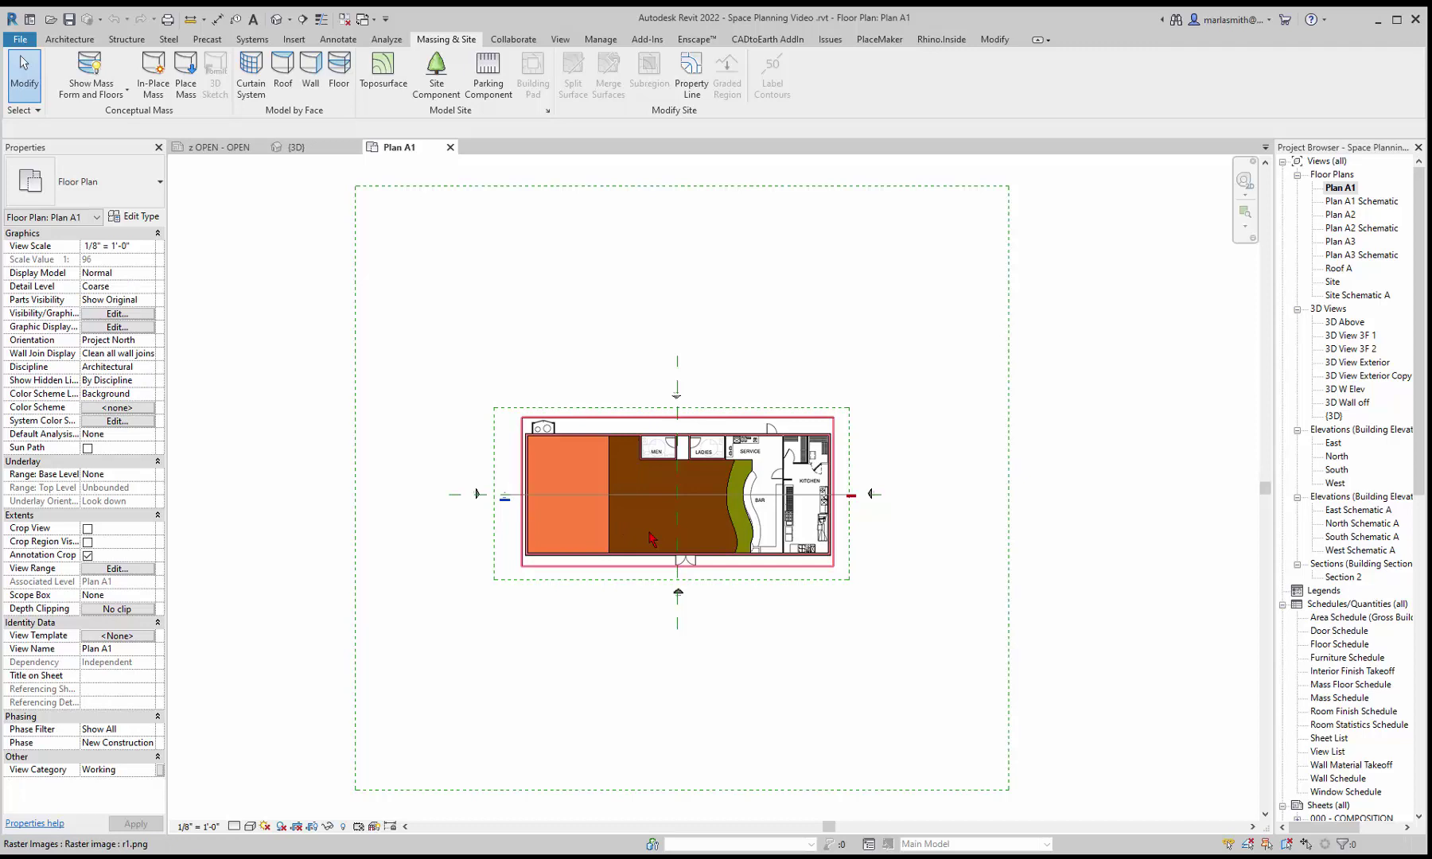
scroll(651, 540, "up", 4)
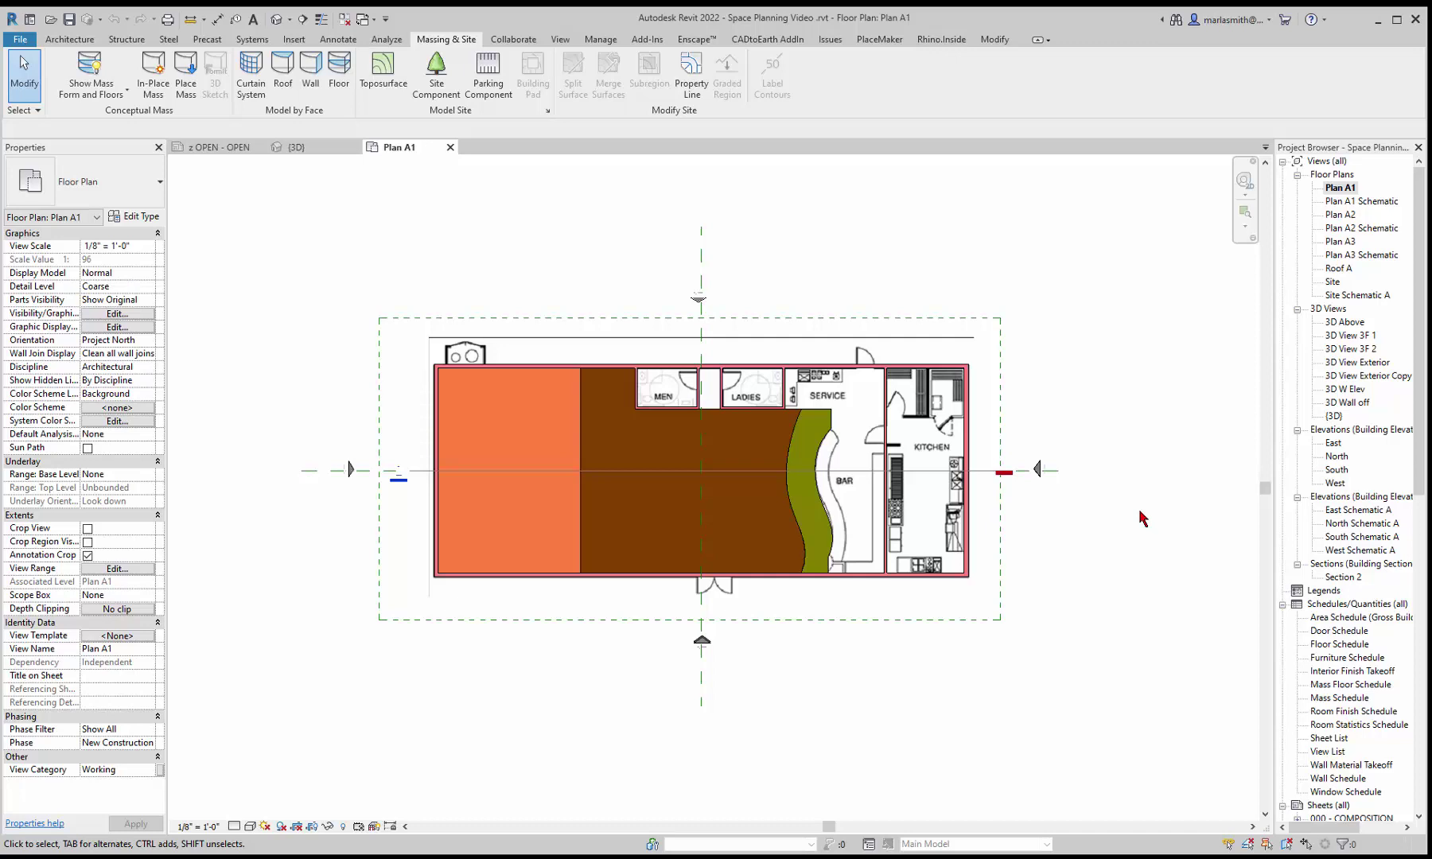
double_click(1357, 204)
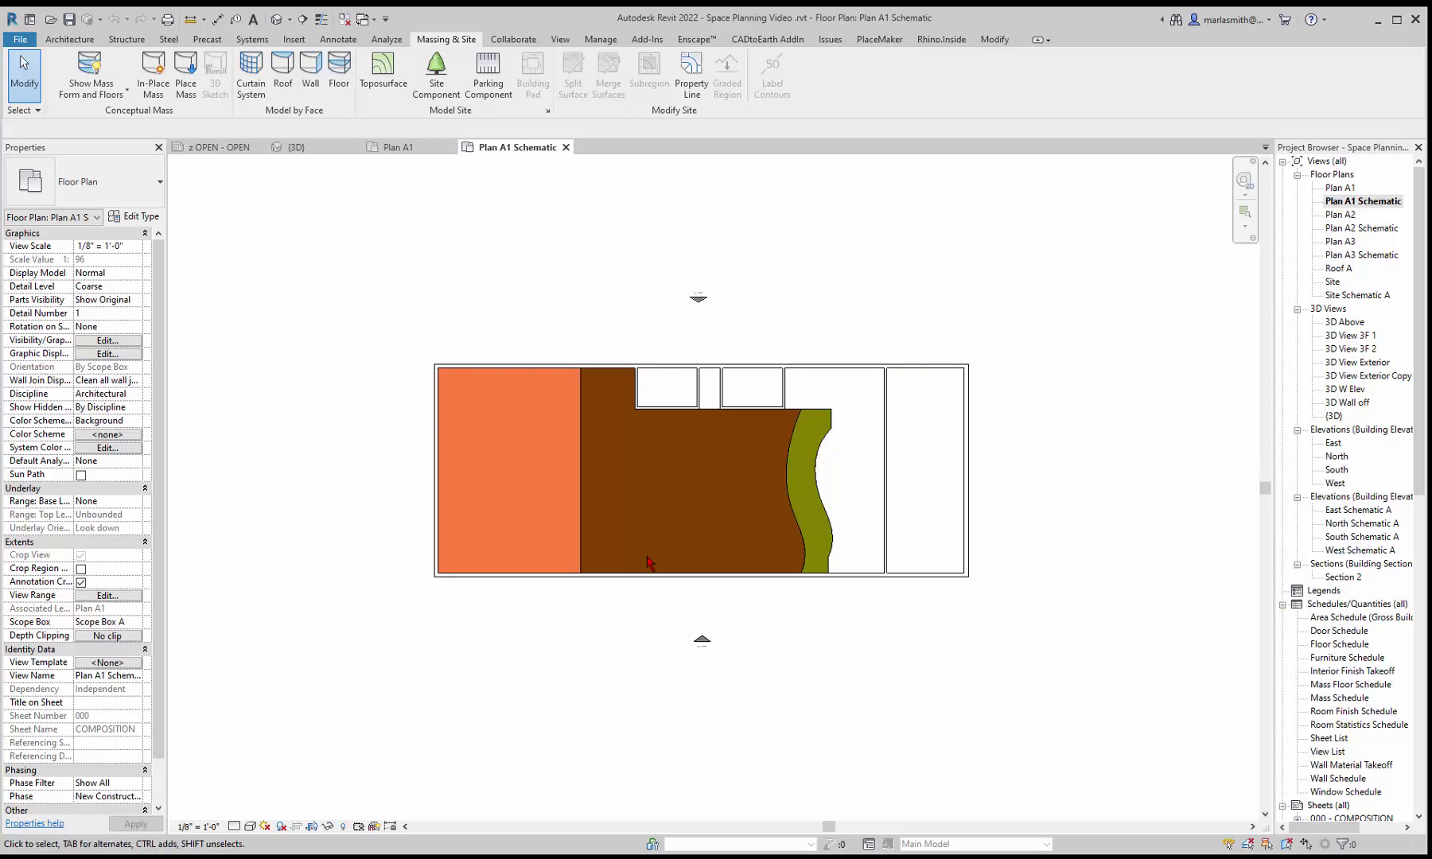
double_click(1344, 193)
Make a plain Duplicate of the Plan A1 floor plan view
right_click(1345, 192)
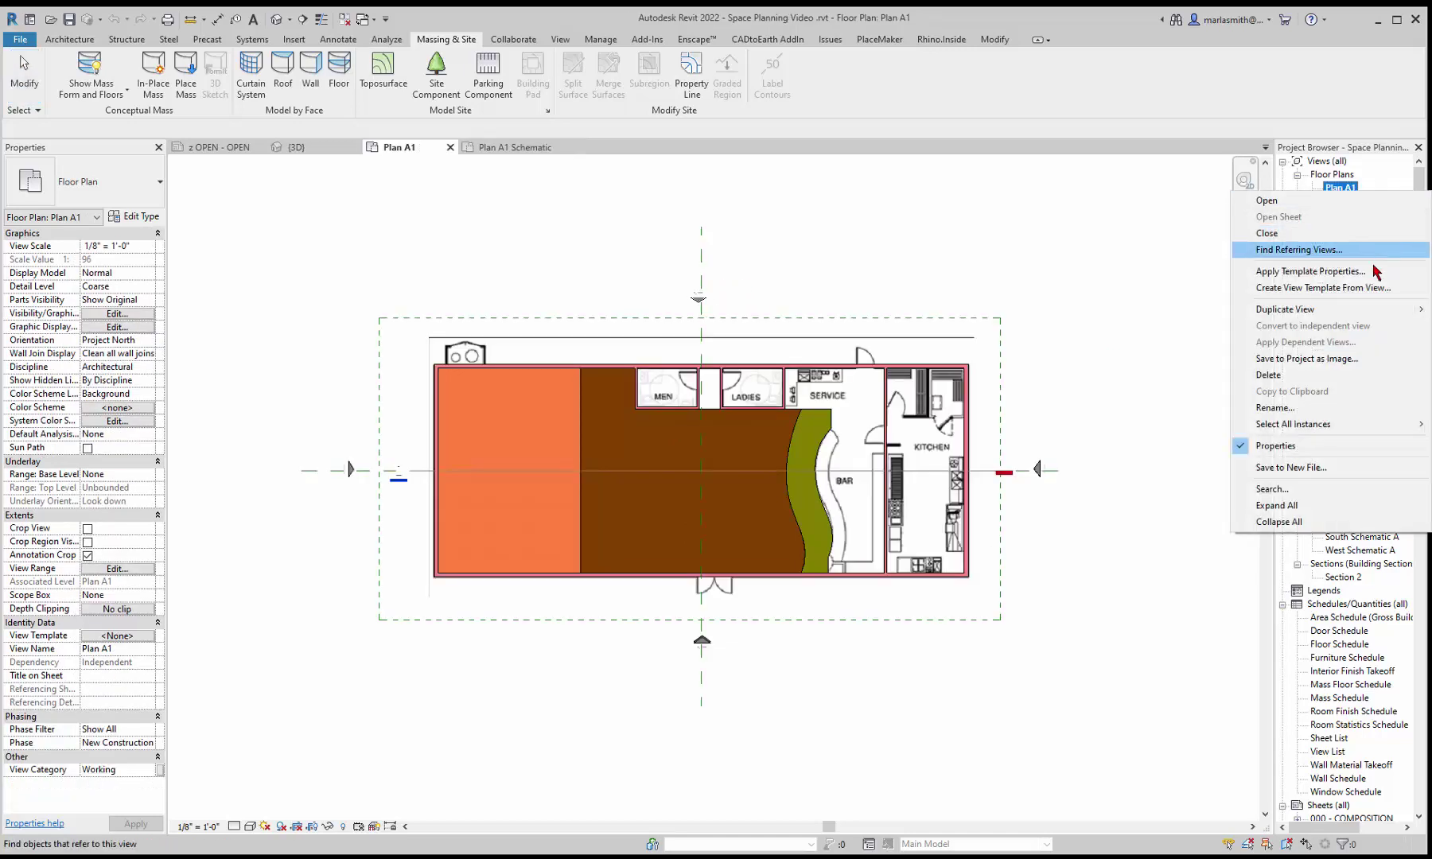
mouse_move(1347, 312)
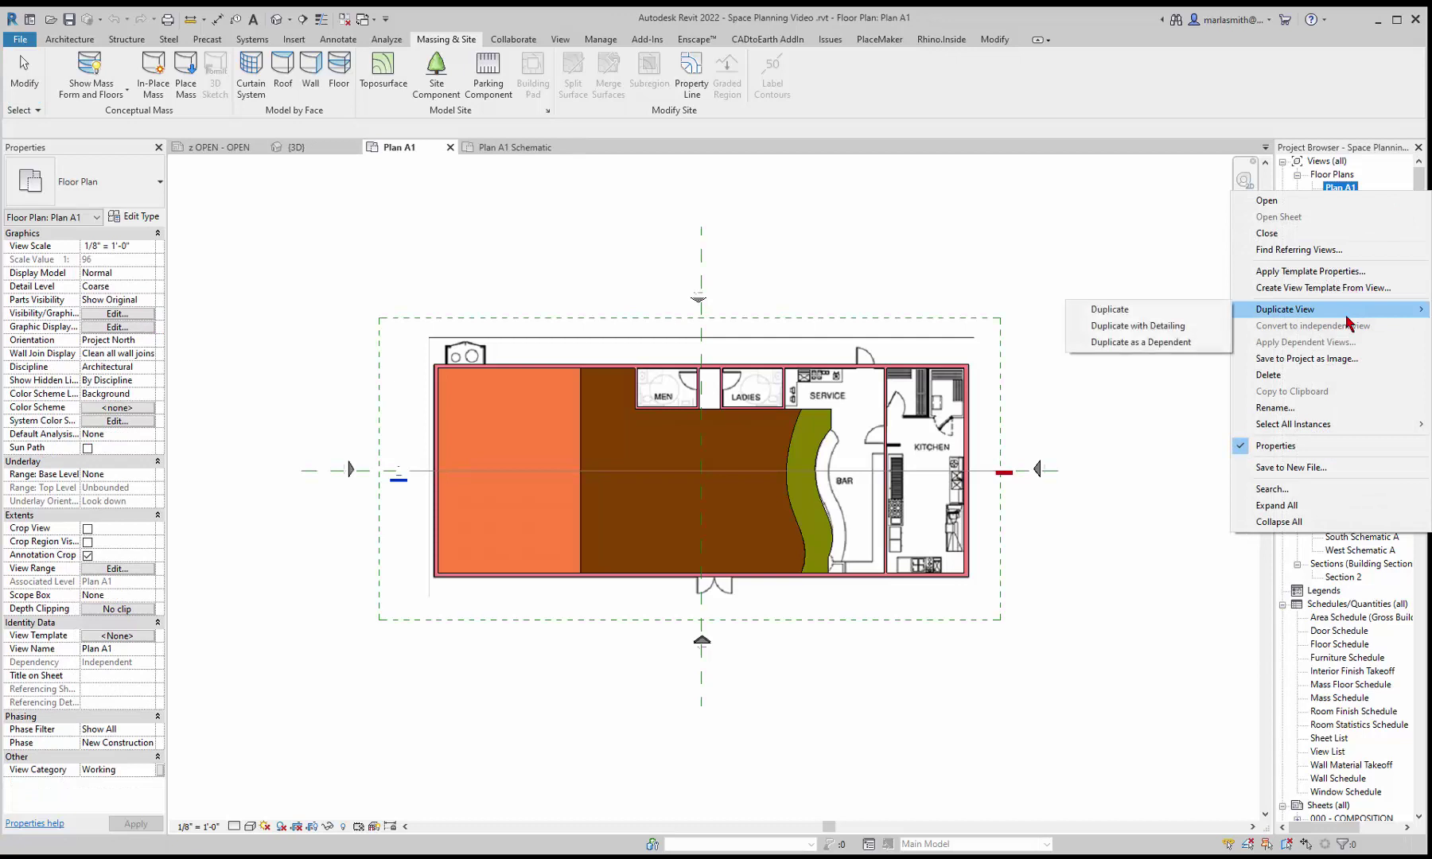
left_click(1160, 320)
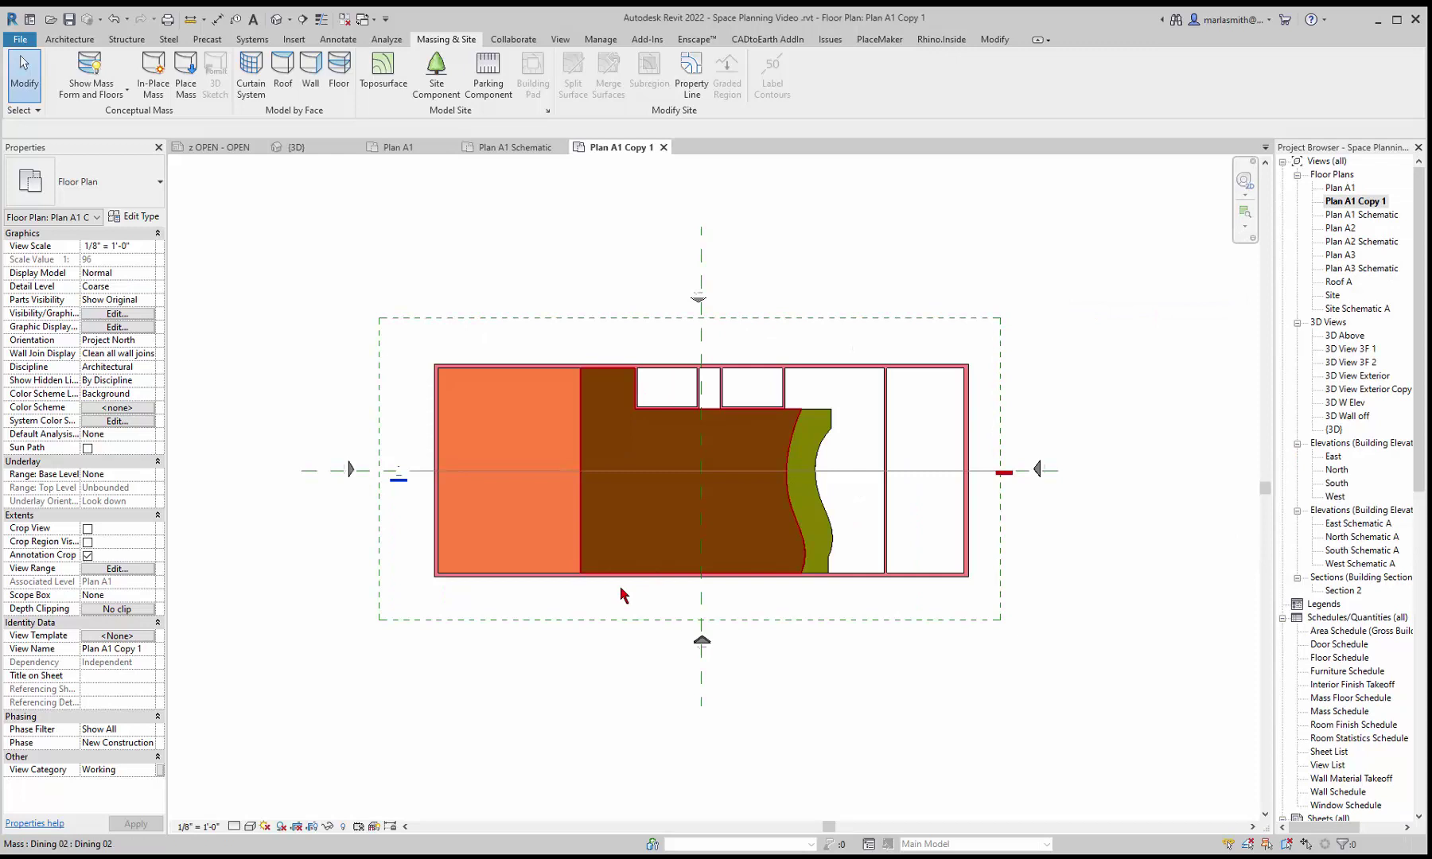
Hide the scope box, reference planes, elevation markers and section line in the copy
left_click(590, 654)
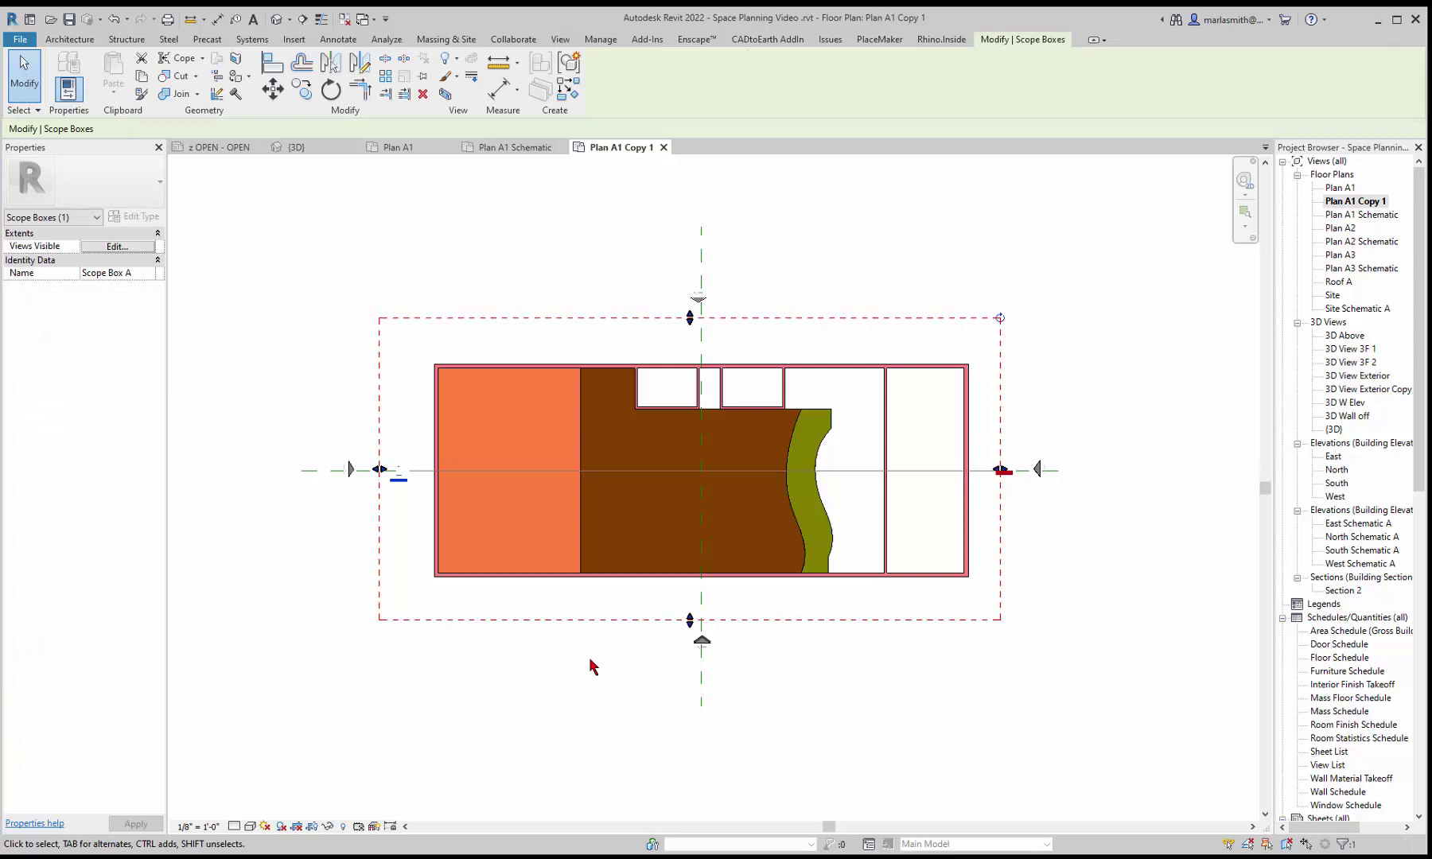
key("Escape")
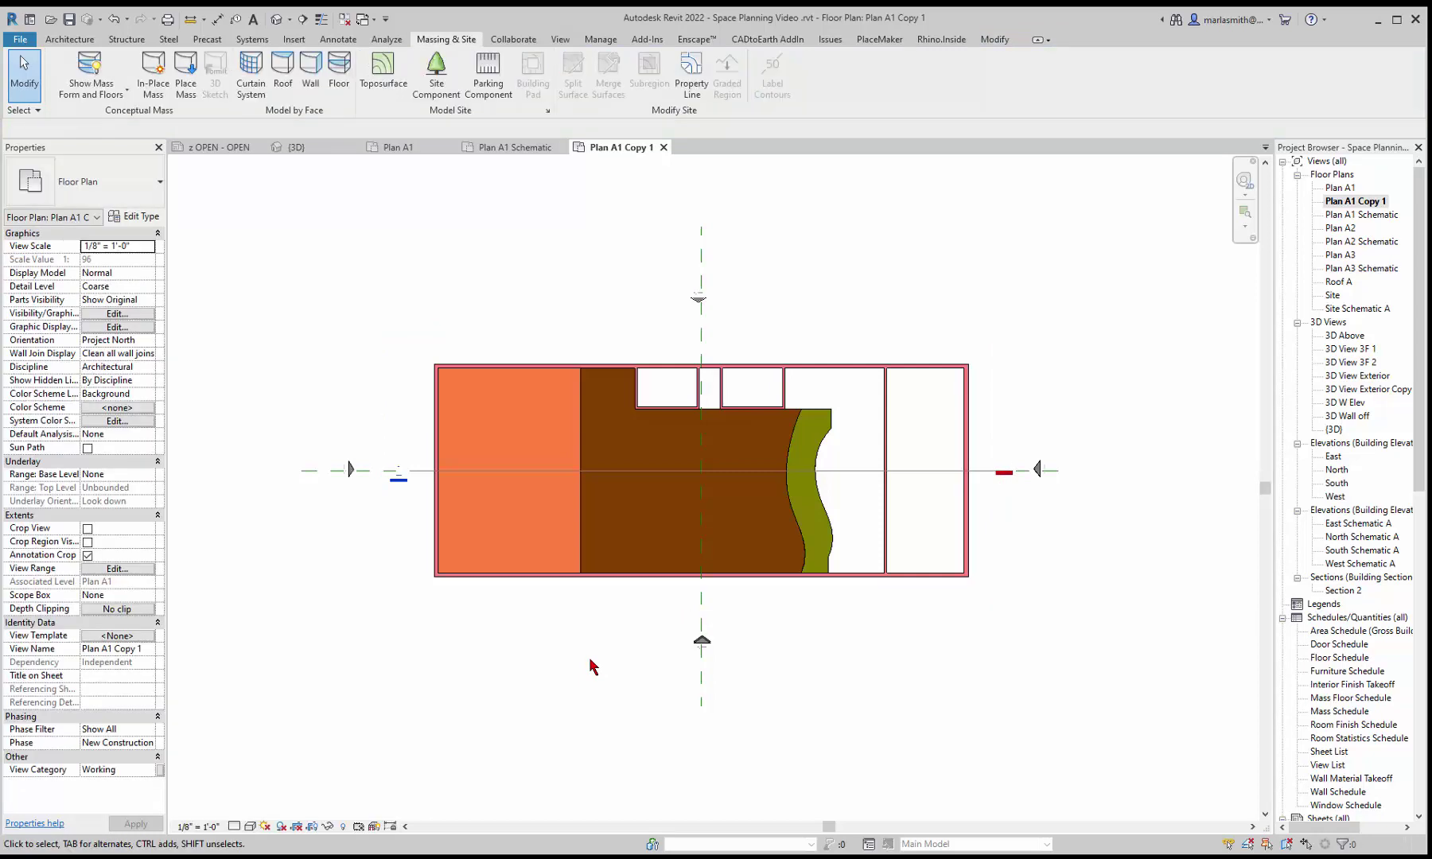
left_click(709, 630)
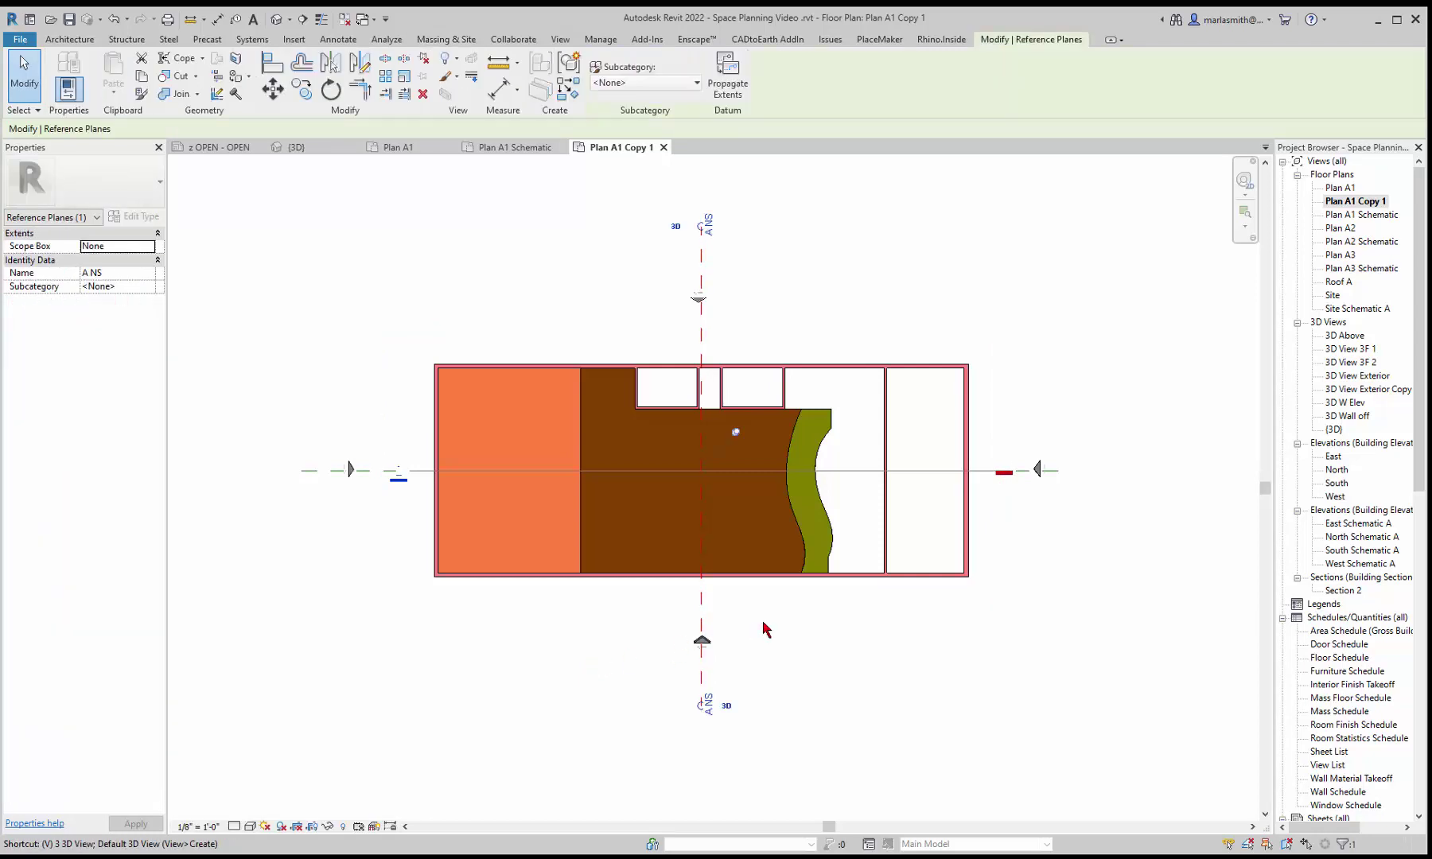
key("v")
key("h")
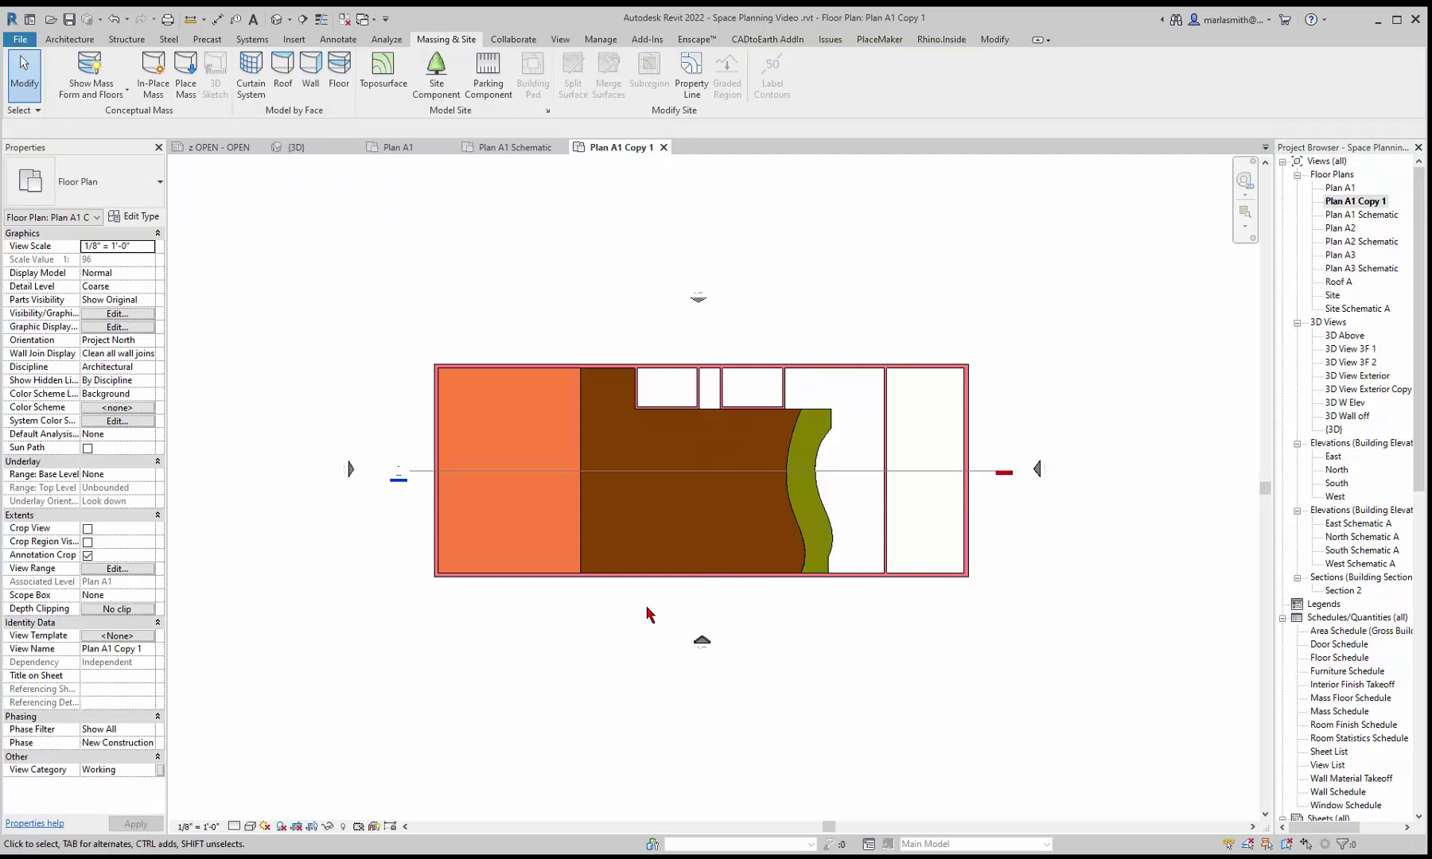
left_click_drag(643, 604, 773, 706)
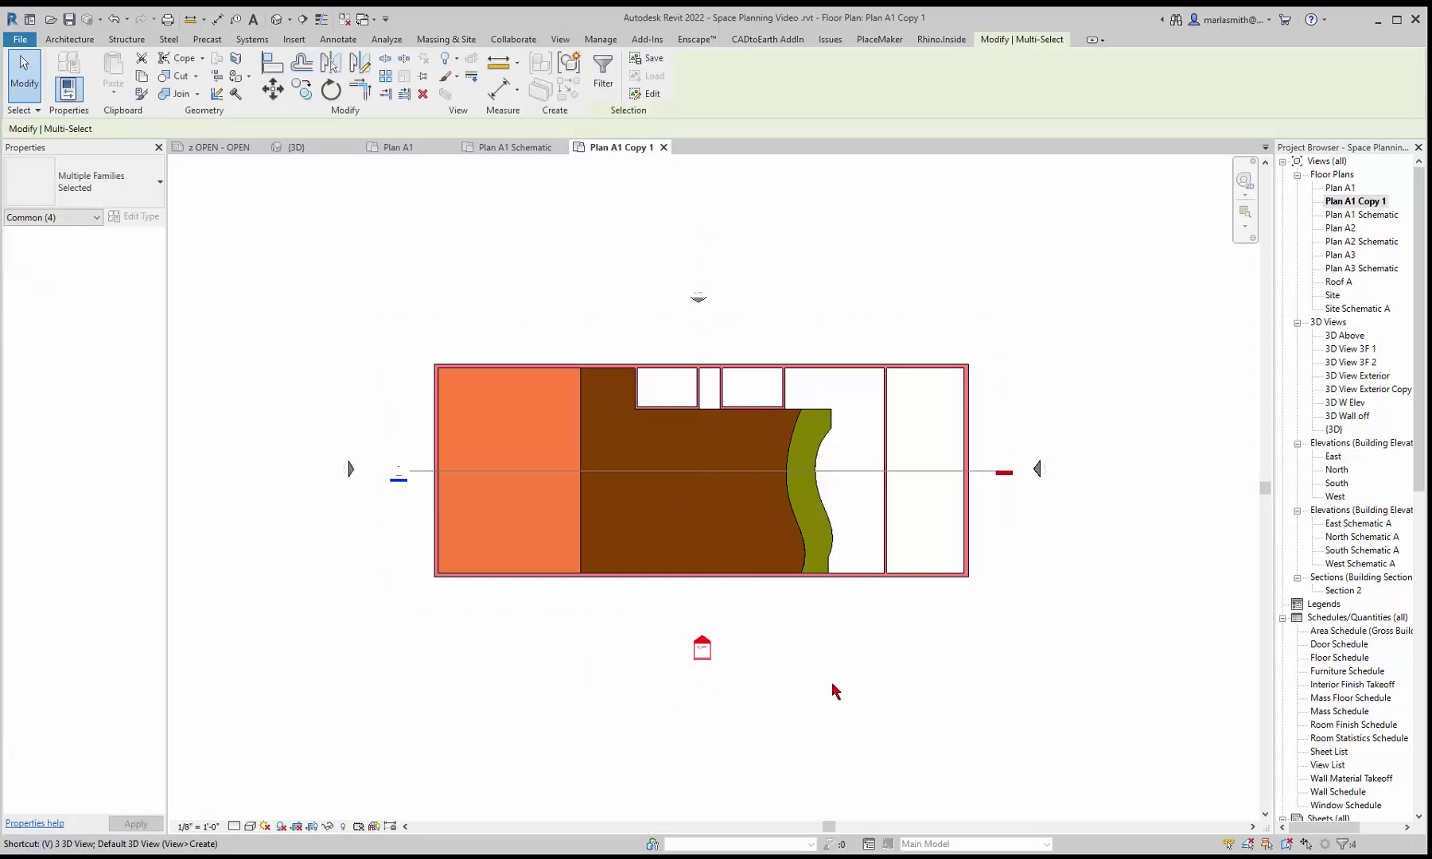
key("v")
key("h")
left_click(985, 473)
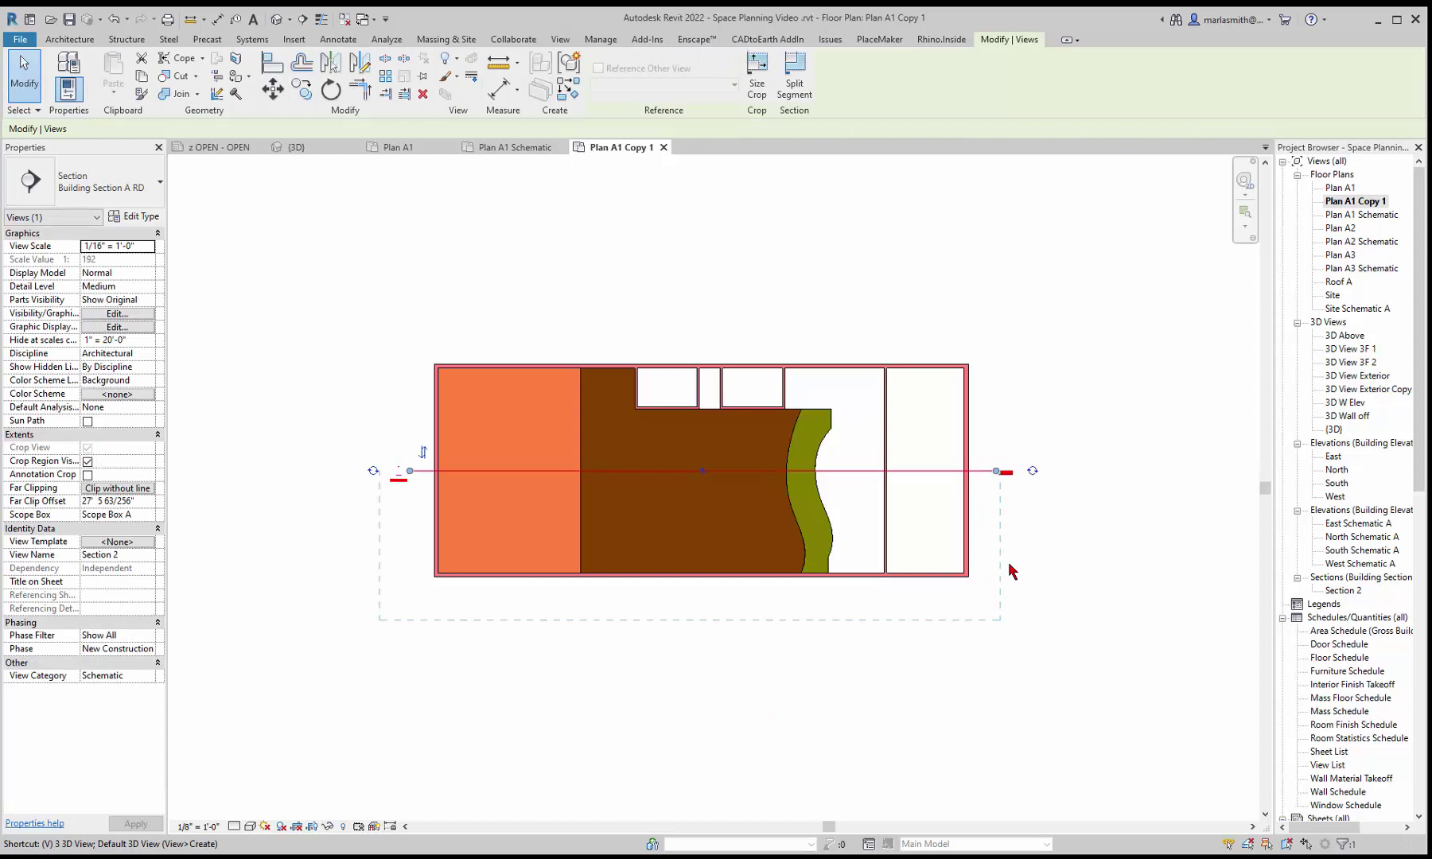
key("v")
key("h")
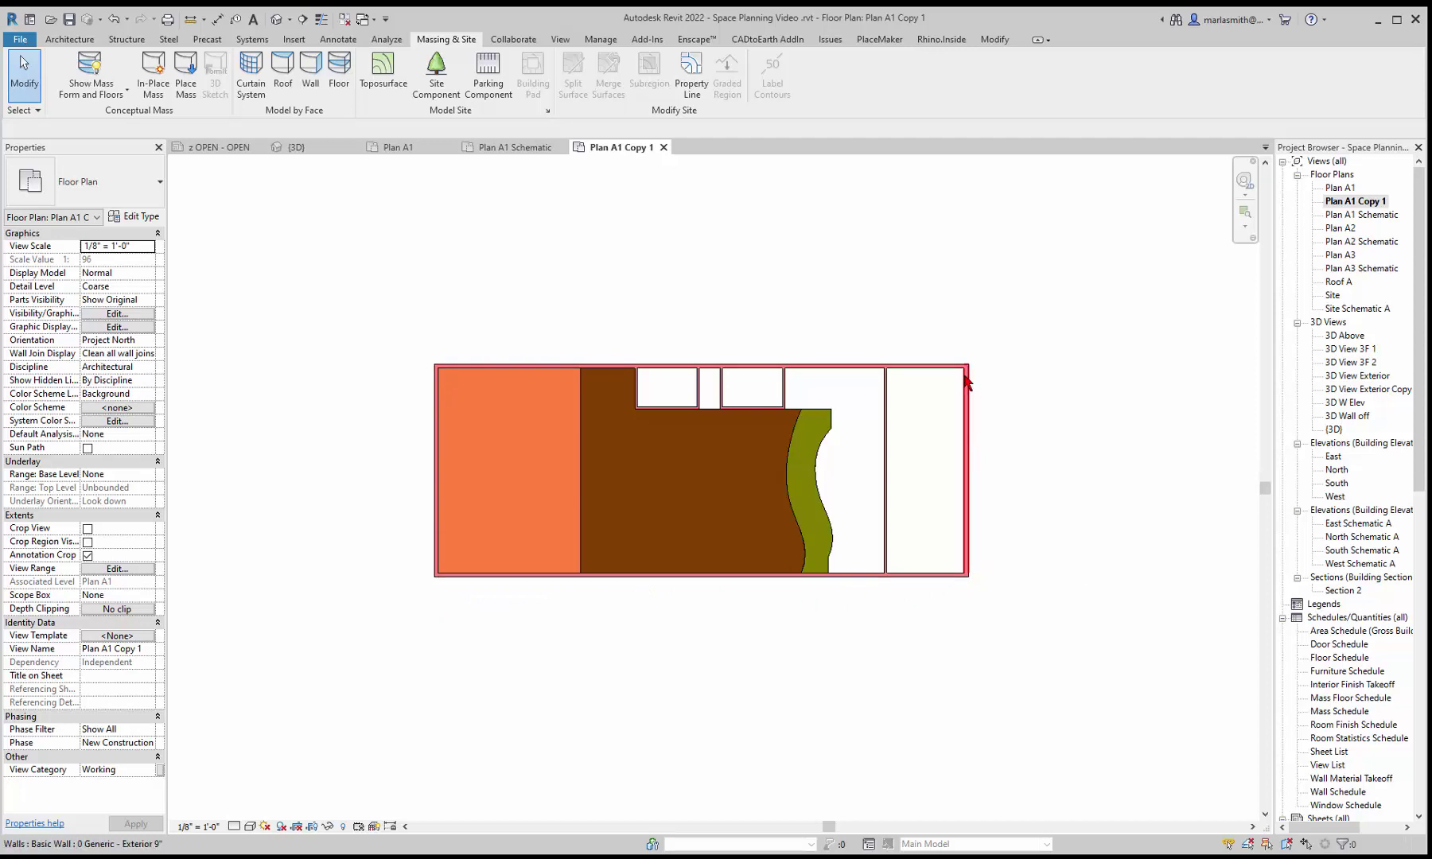
Rename the Plan A1 Copy 1 view to Plan A1 Mass
right_click(1371, 208)
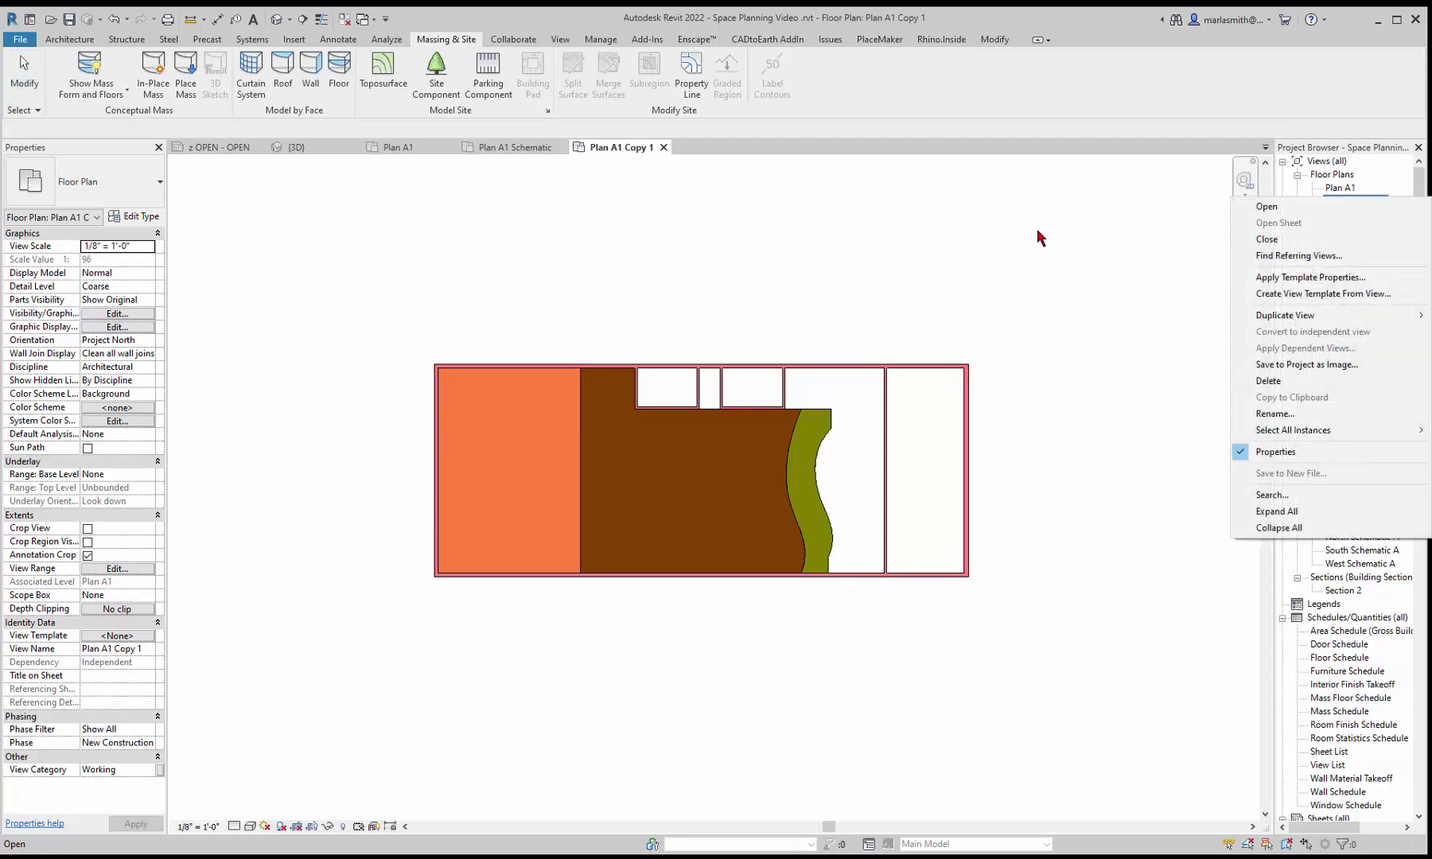
left_click(1037, 233)
left_click(1369, 208)
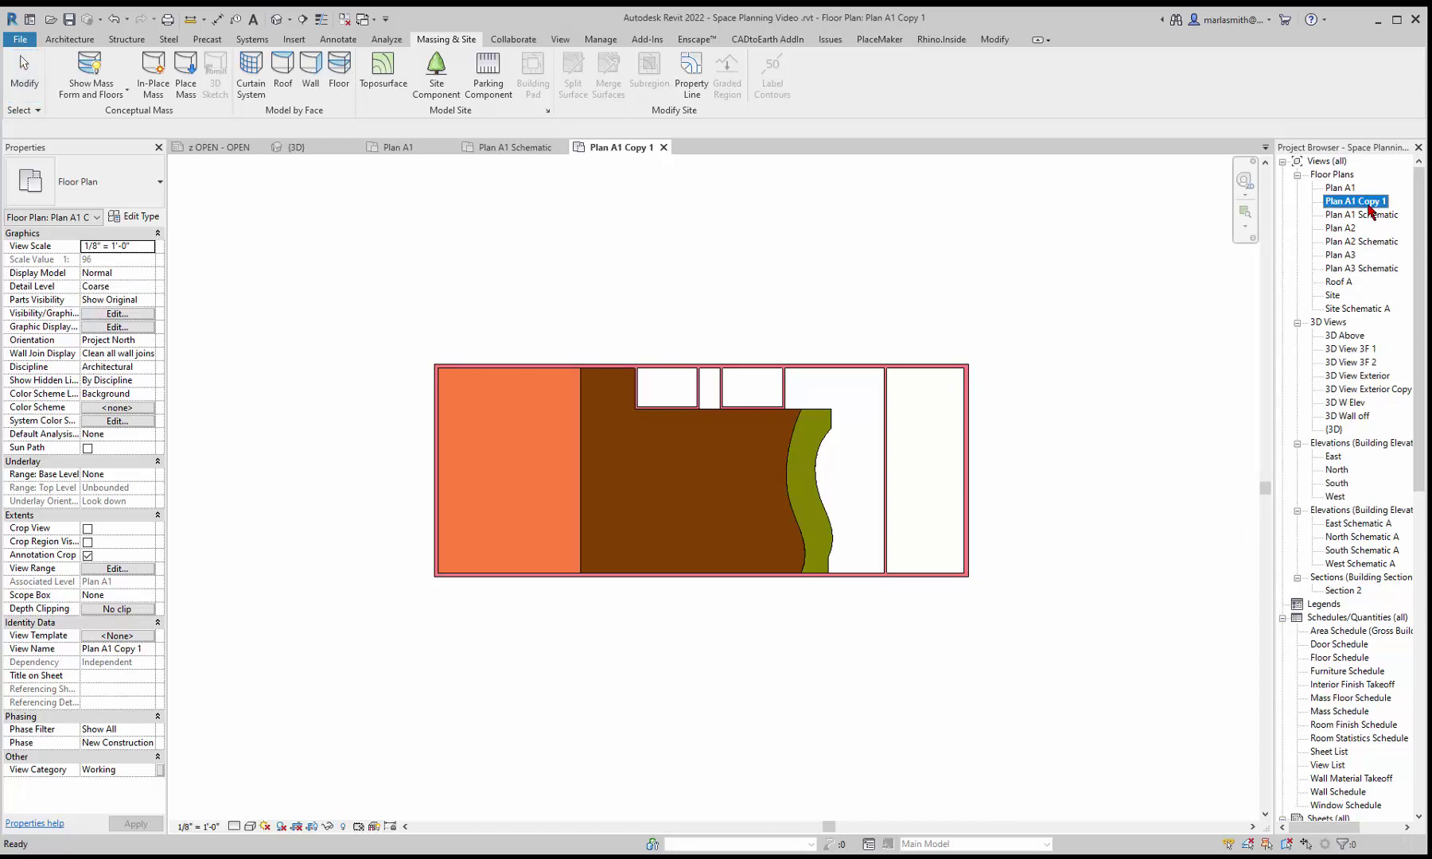
left_click(1360, 201)
left_click_drag(1360, 201, 1387, 199)
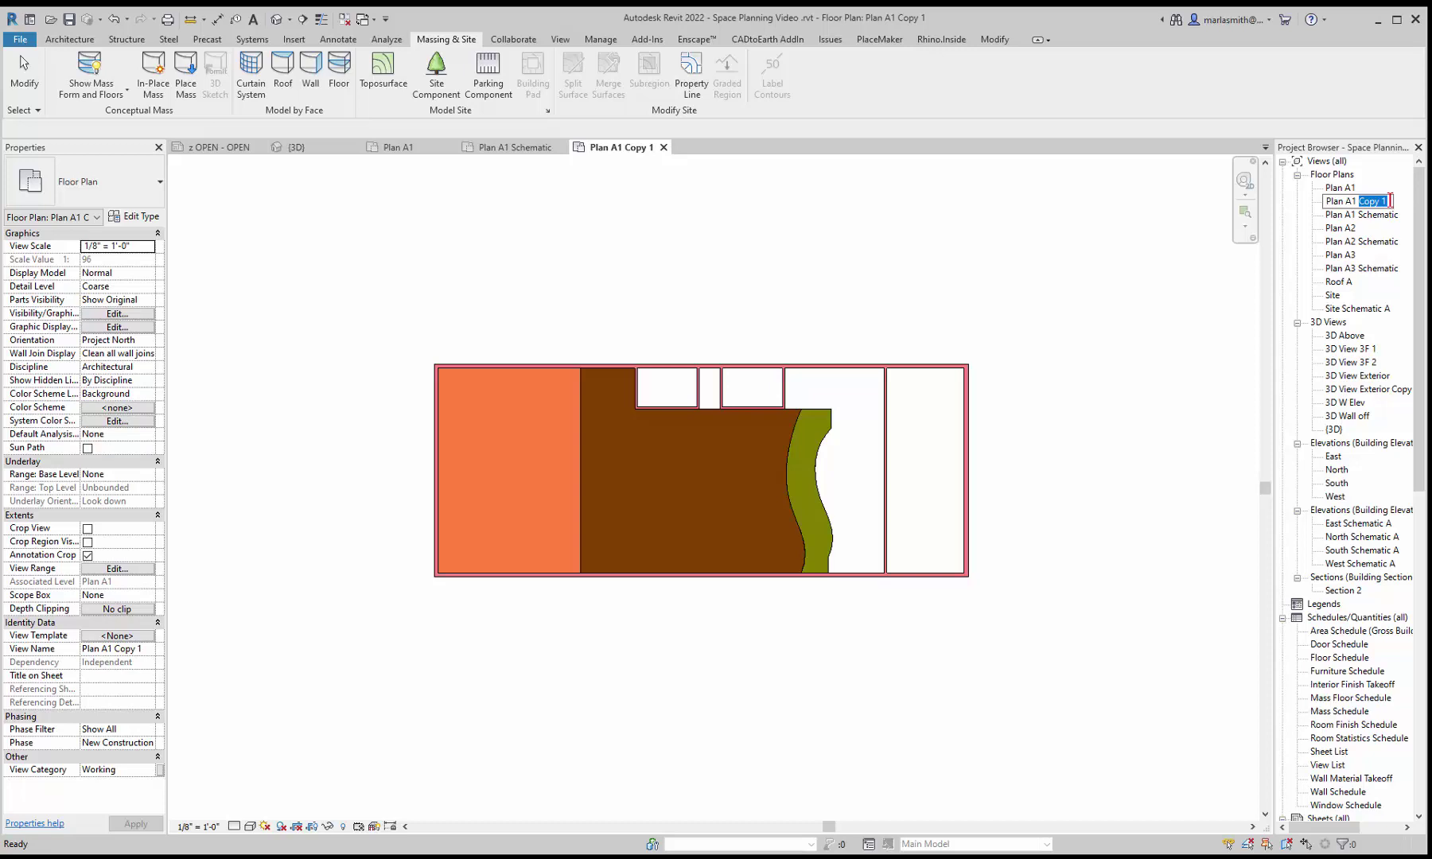
type("Mass")
key("Return")
left_click(954, 315)
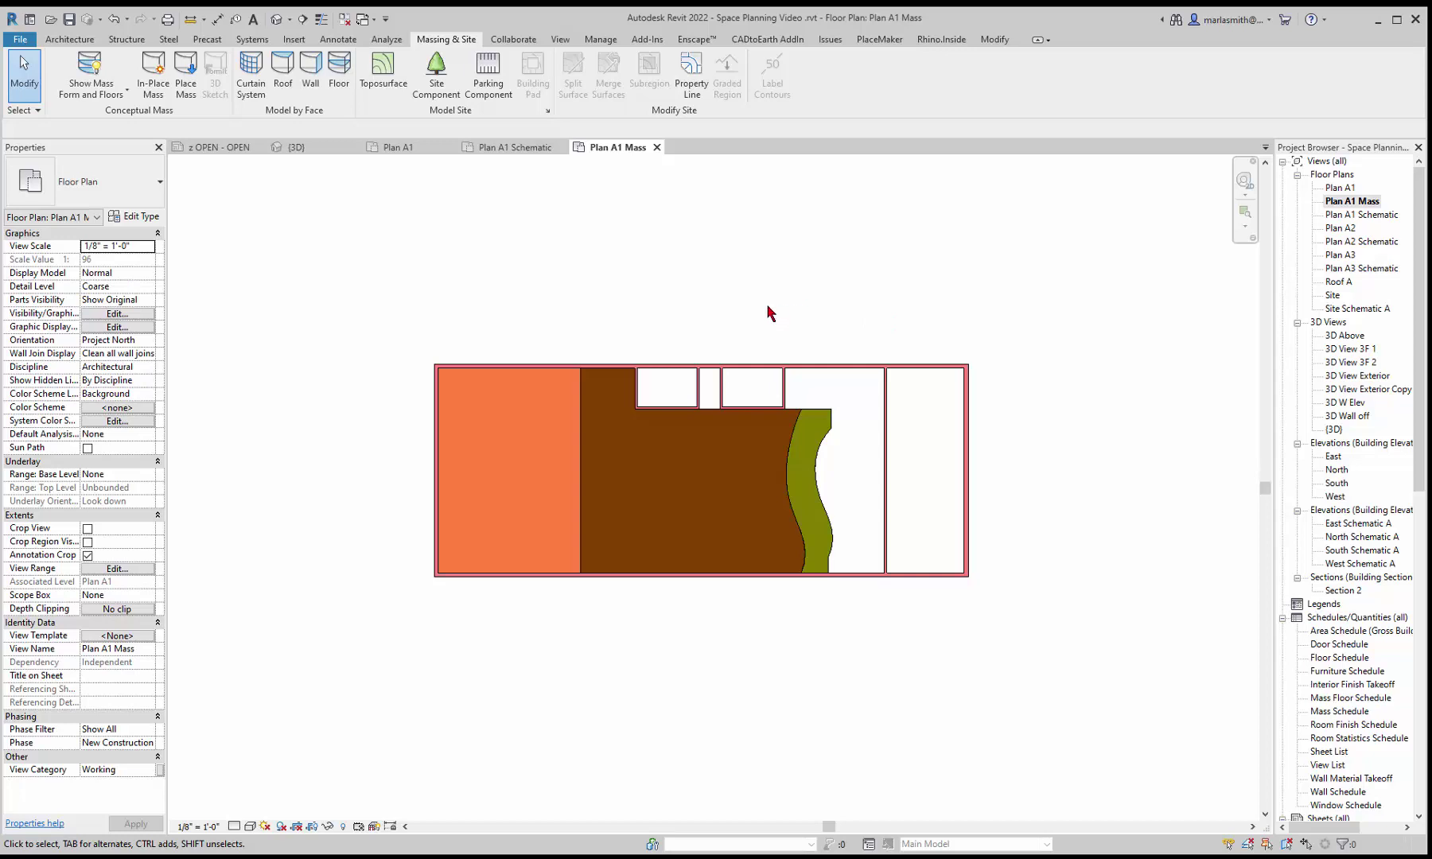
In Visibility/Graphics (VG), override the Walls cut pattern with solid fill in RGB 192-192-192
key("v")
key("g")
left_click_drag(873, 315, 885, 506)
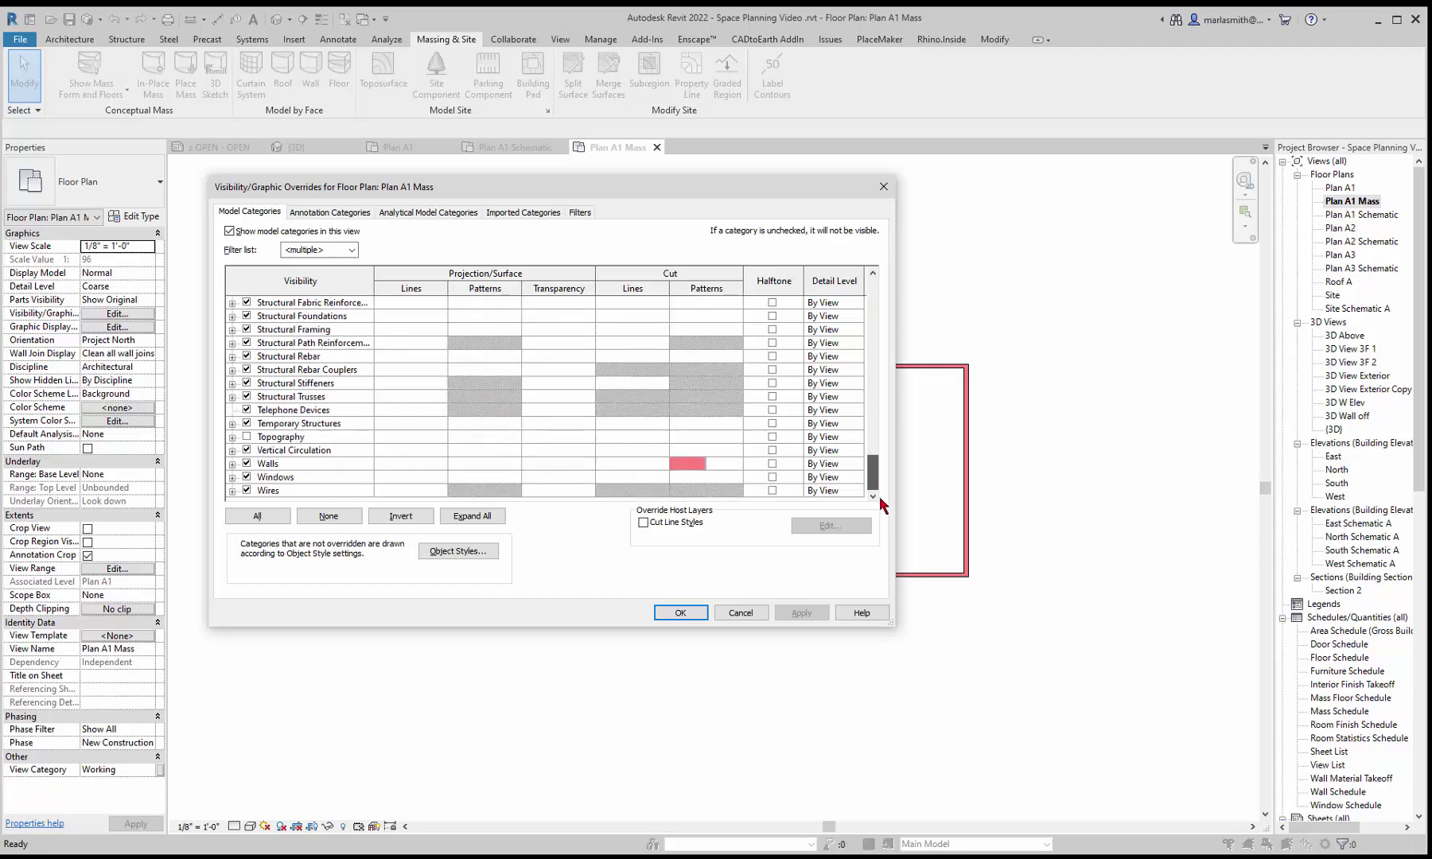
left_click(690, 469)
left_click(690, 469)
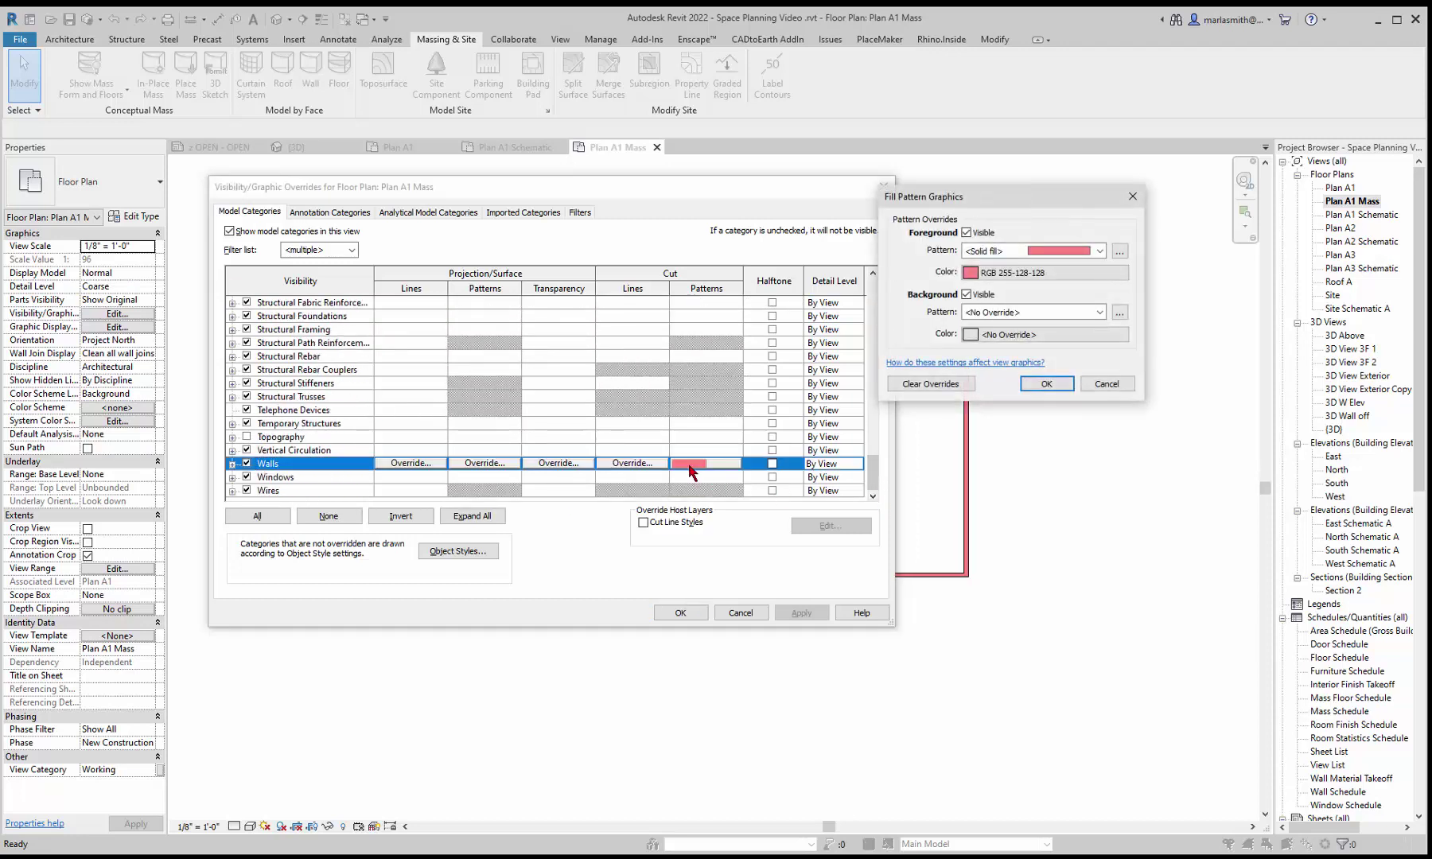
left_click_drag(1018, 201, 556, 191)
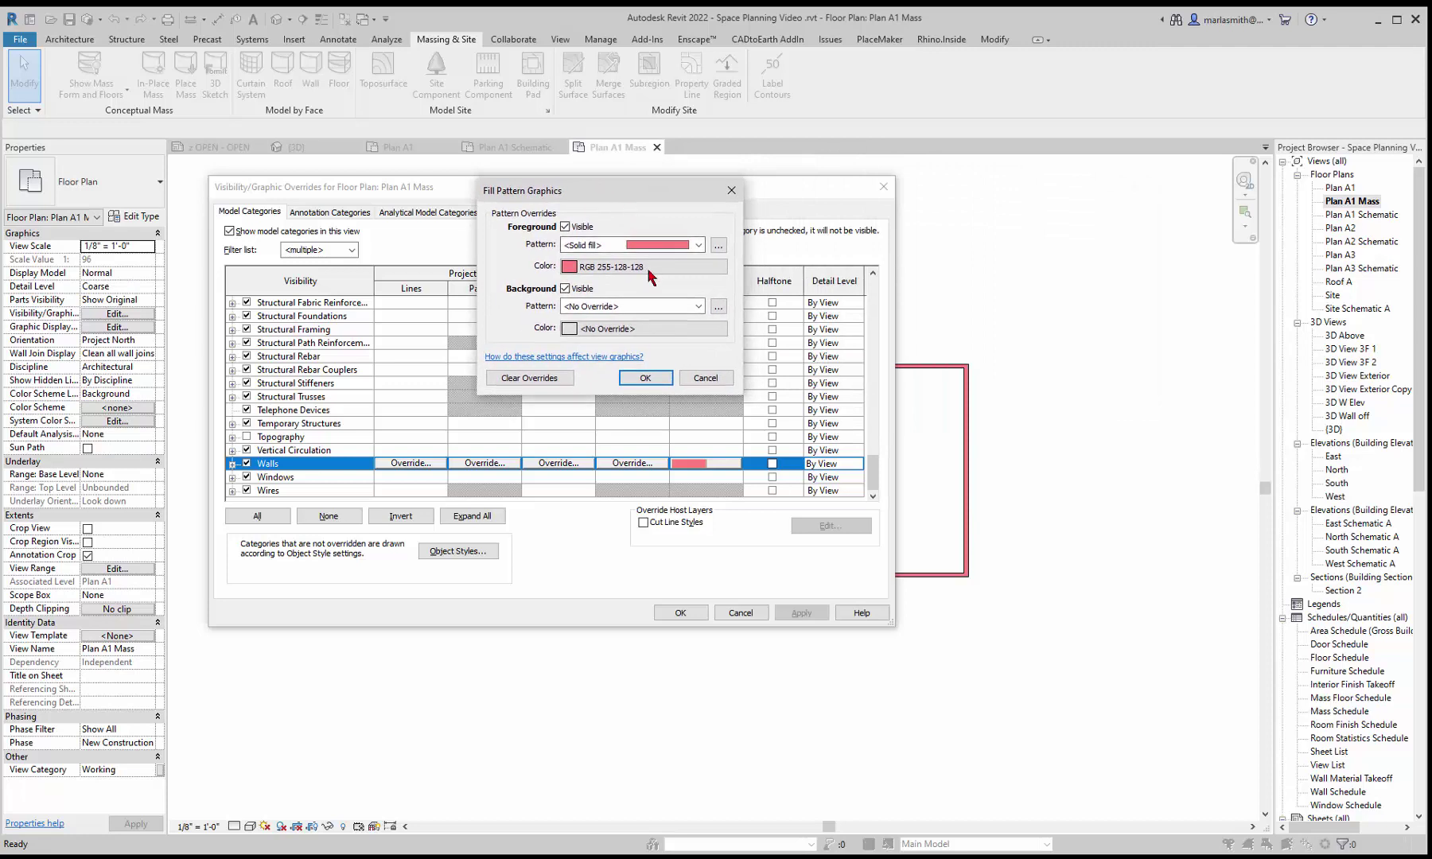
left_click(657, 245)
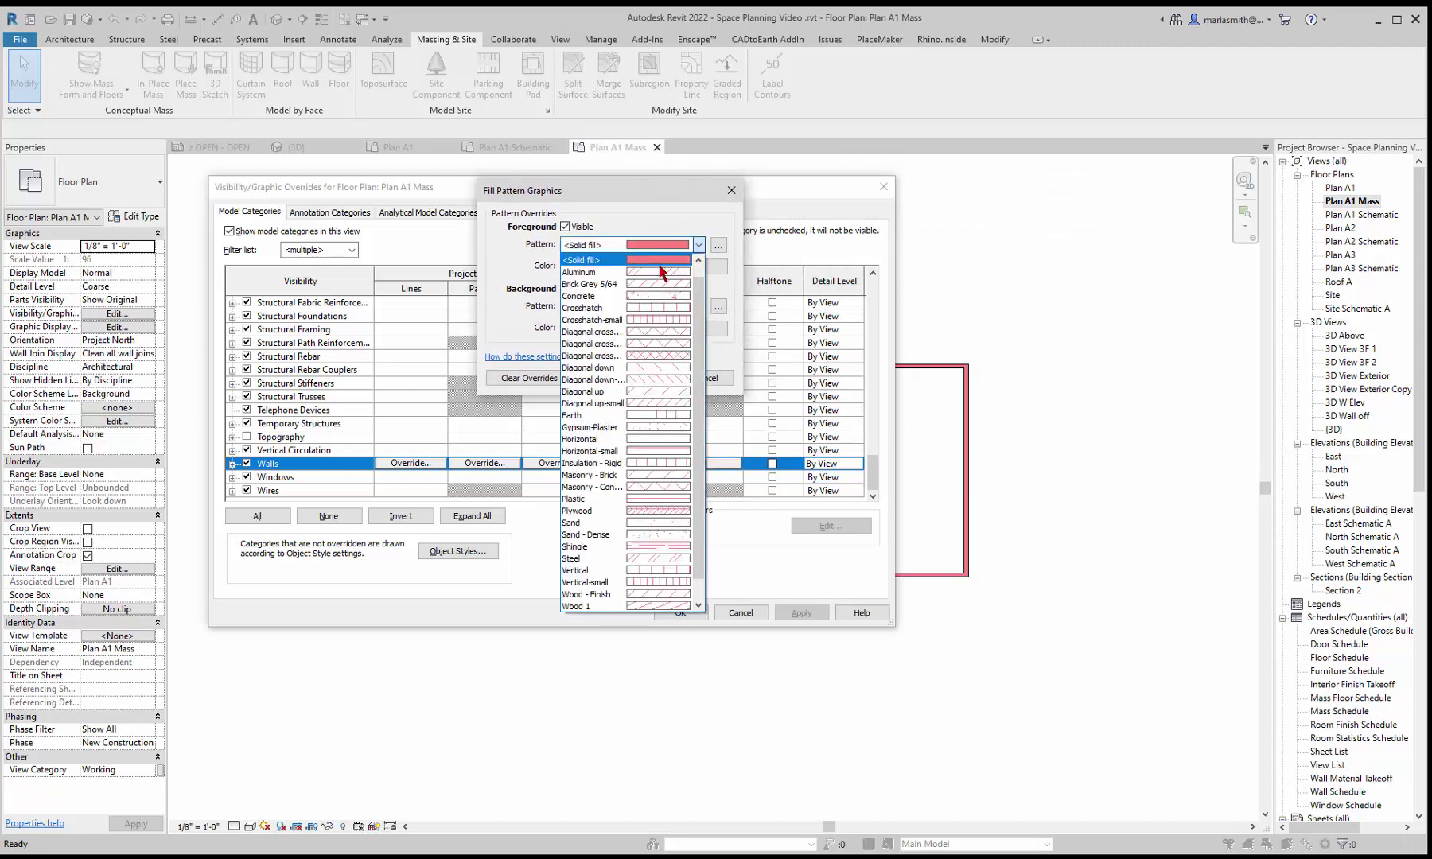
left_click(660, 262)
left_click(634, 269)
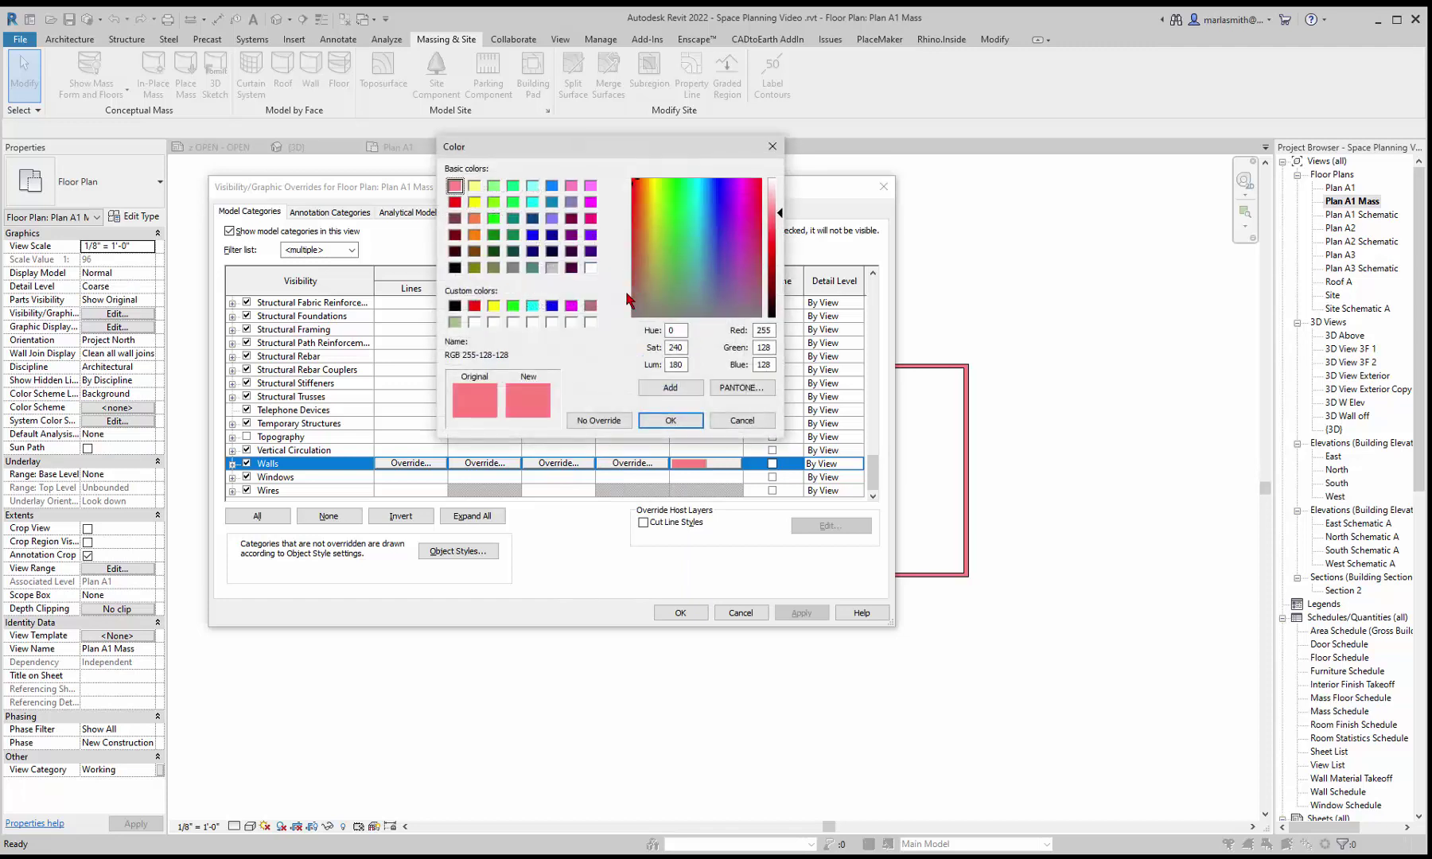
left_click(554, 268)
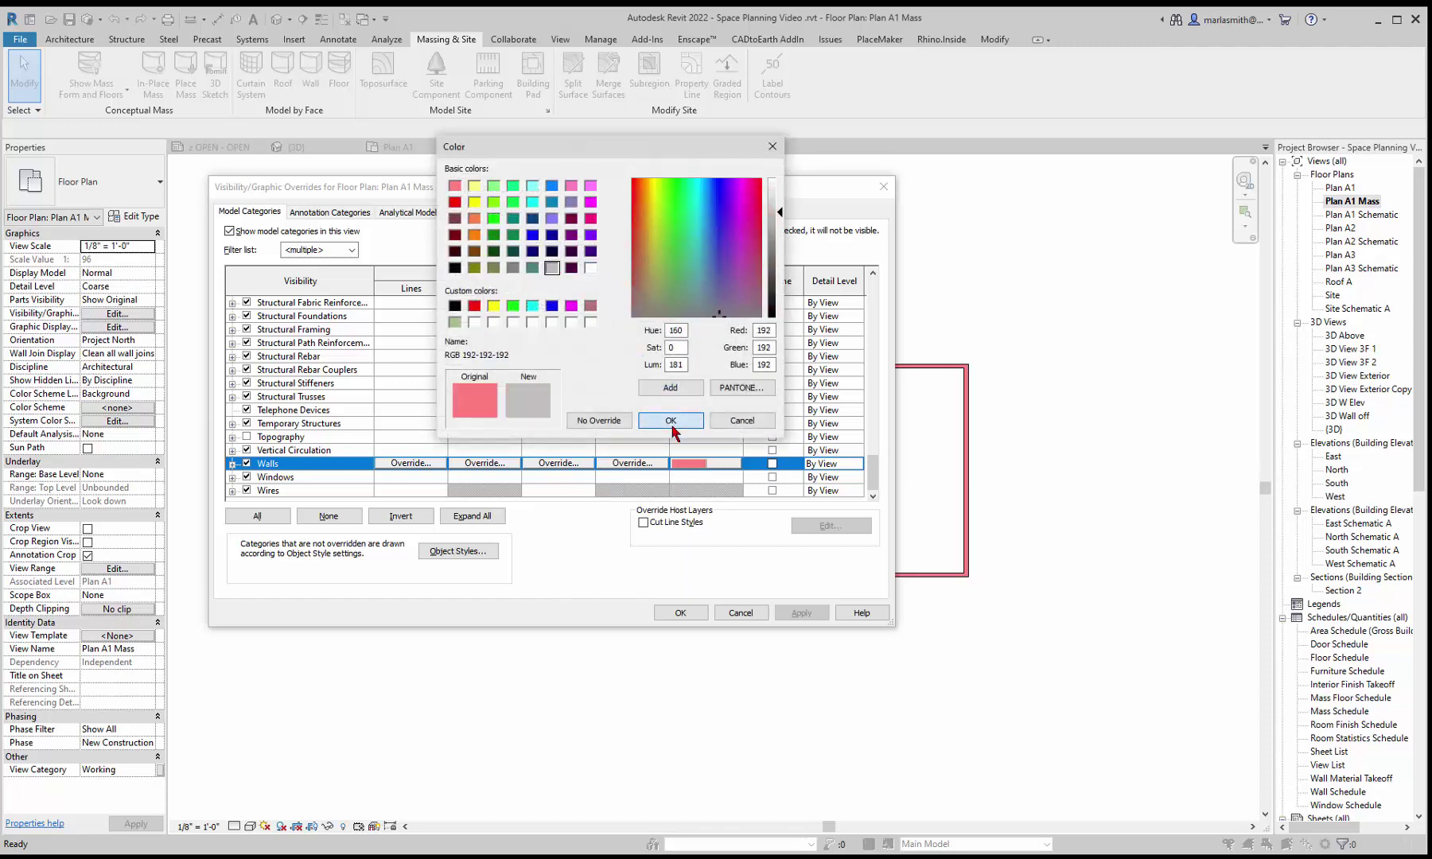
left_click(671, 420)
left_click(646, 379)
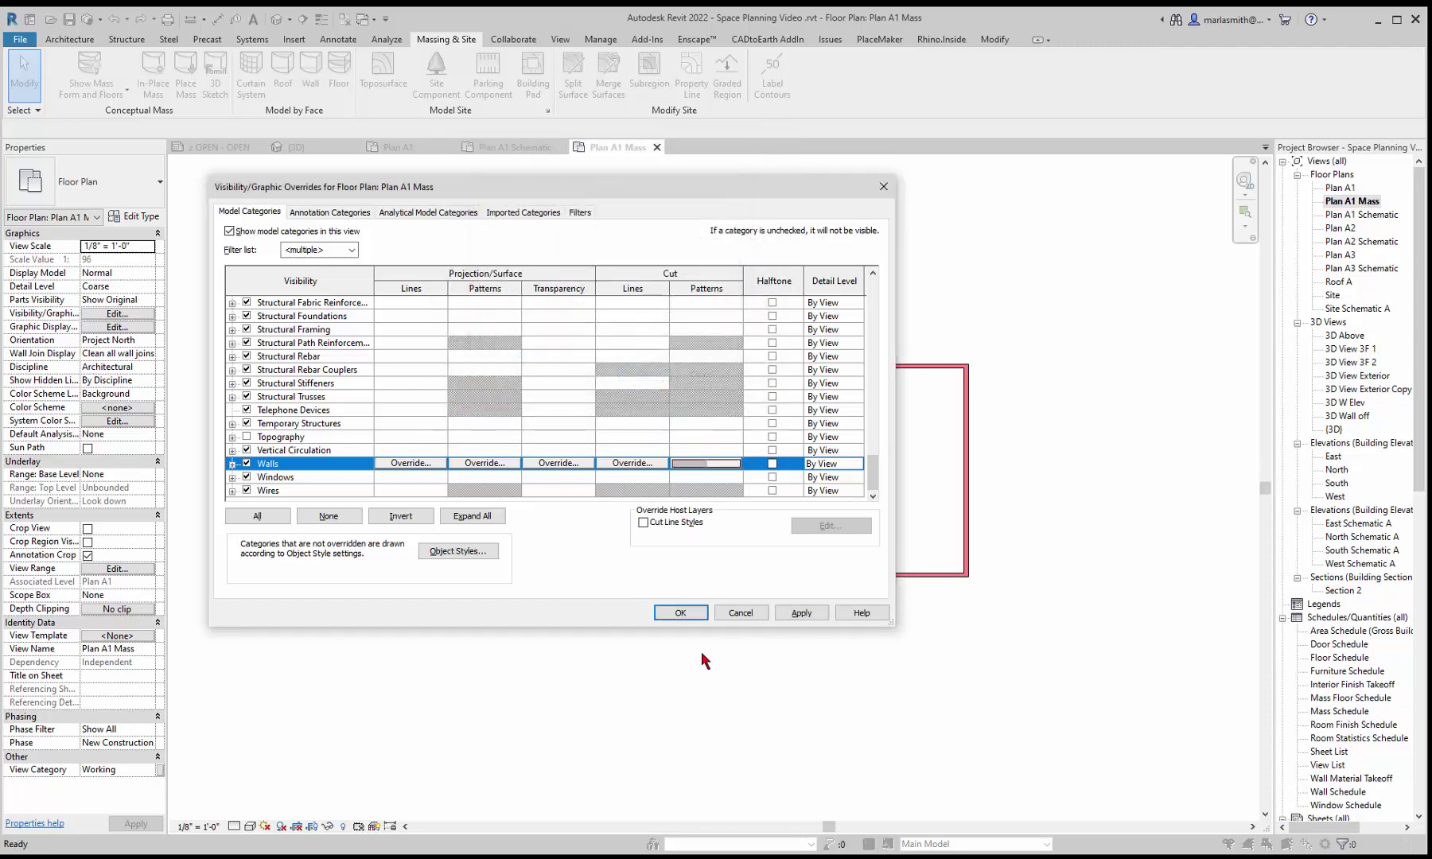
left_click(680, 612)
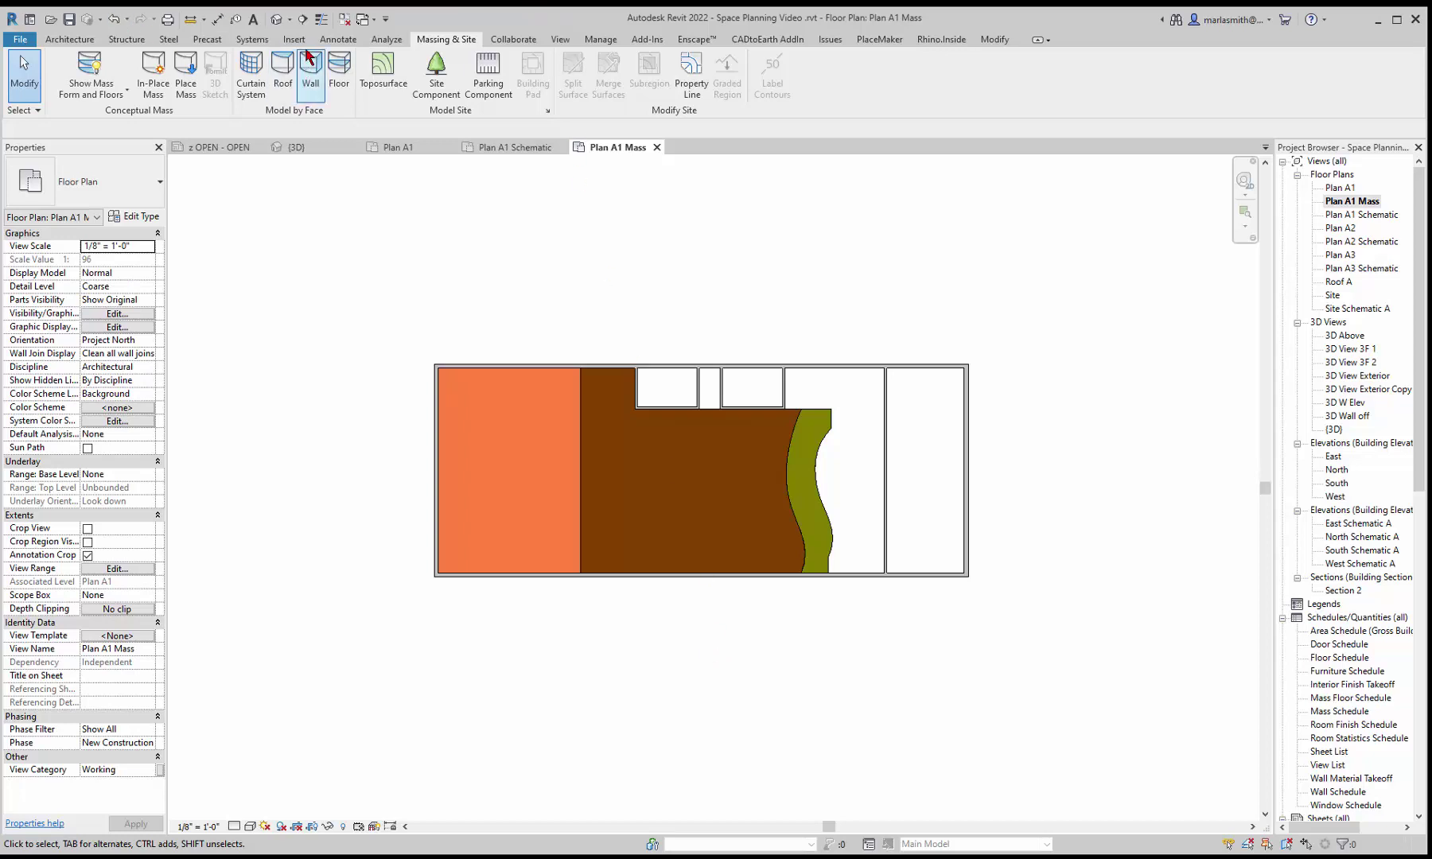
Start Tag by Category from the Annotate tab and pick the Dining 01 mass
left_click(338, 39)
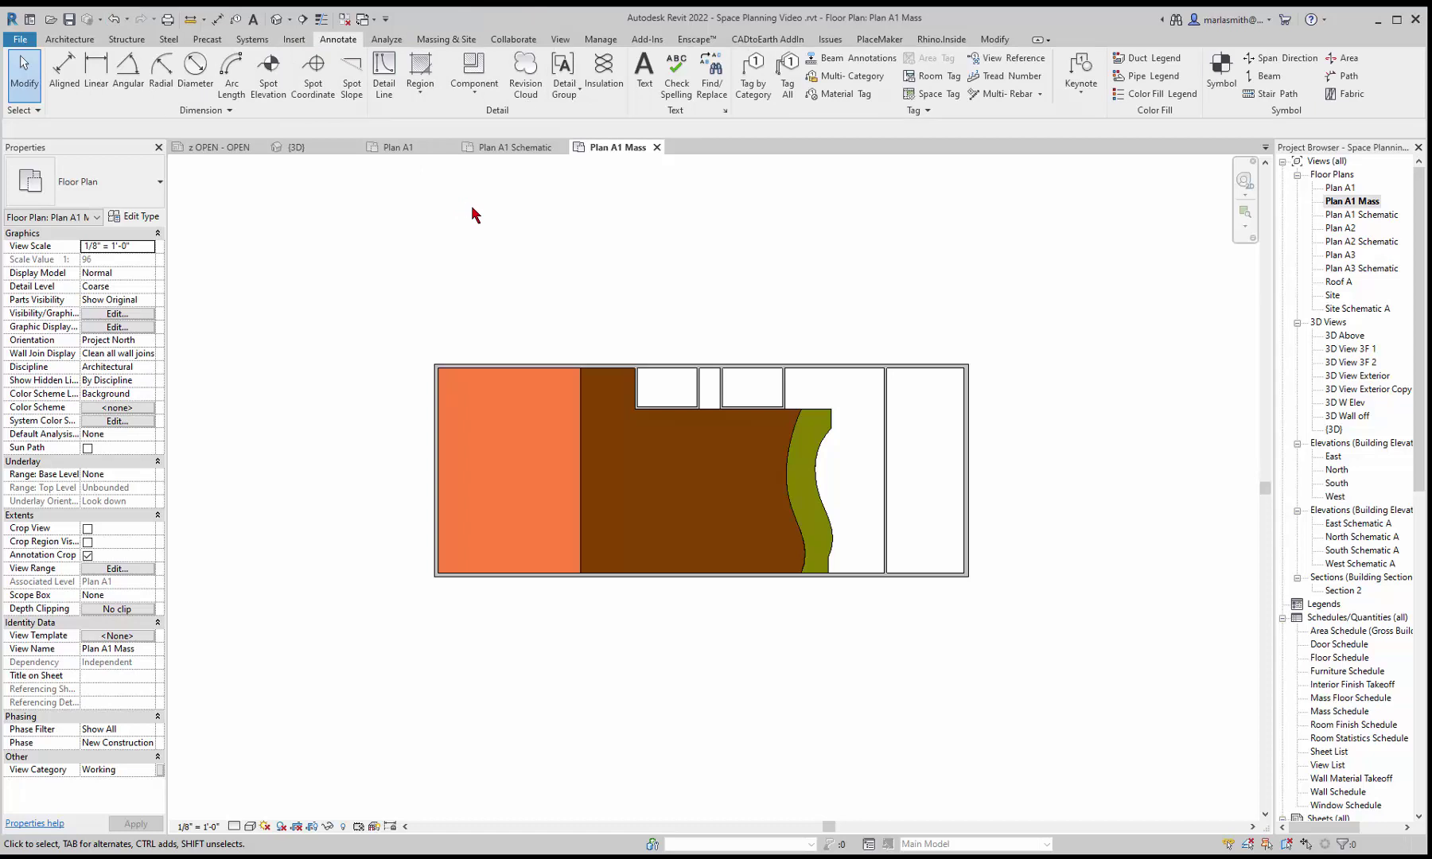
left_click(755, 90)
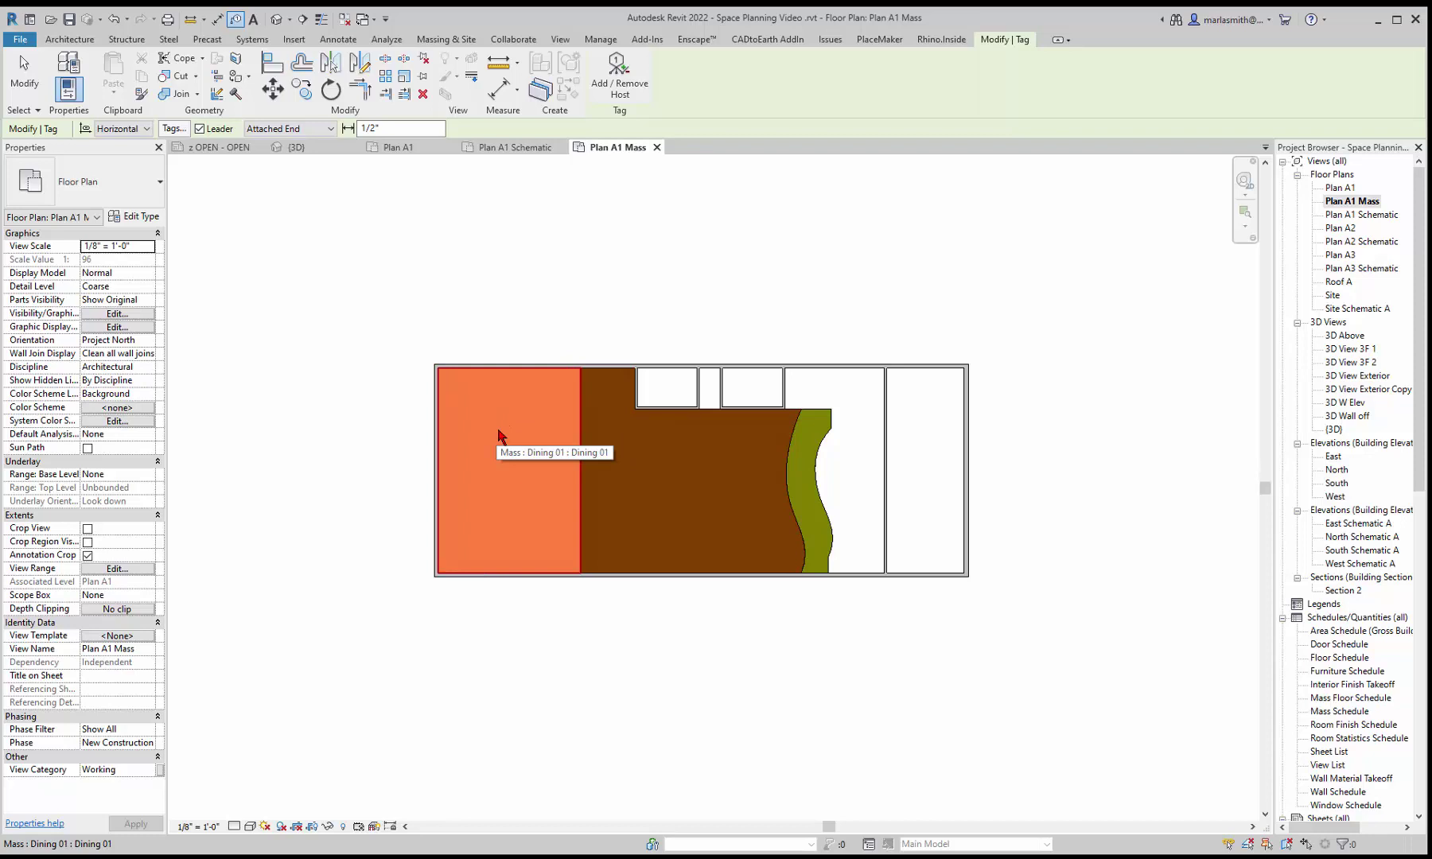
left_click(500, 436)
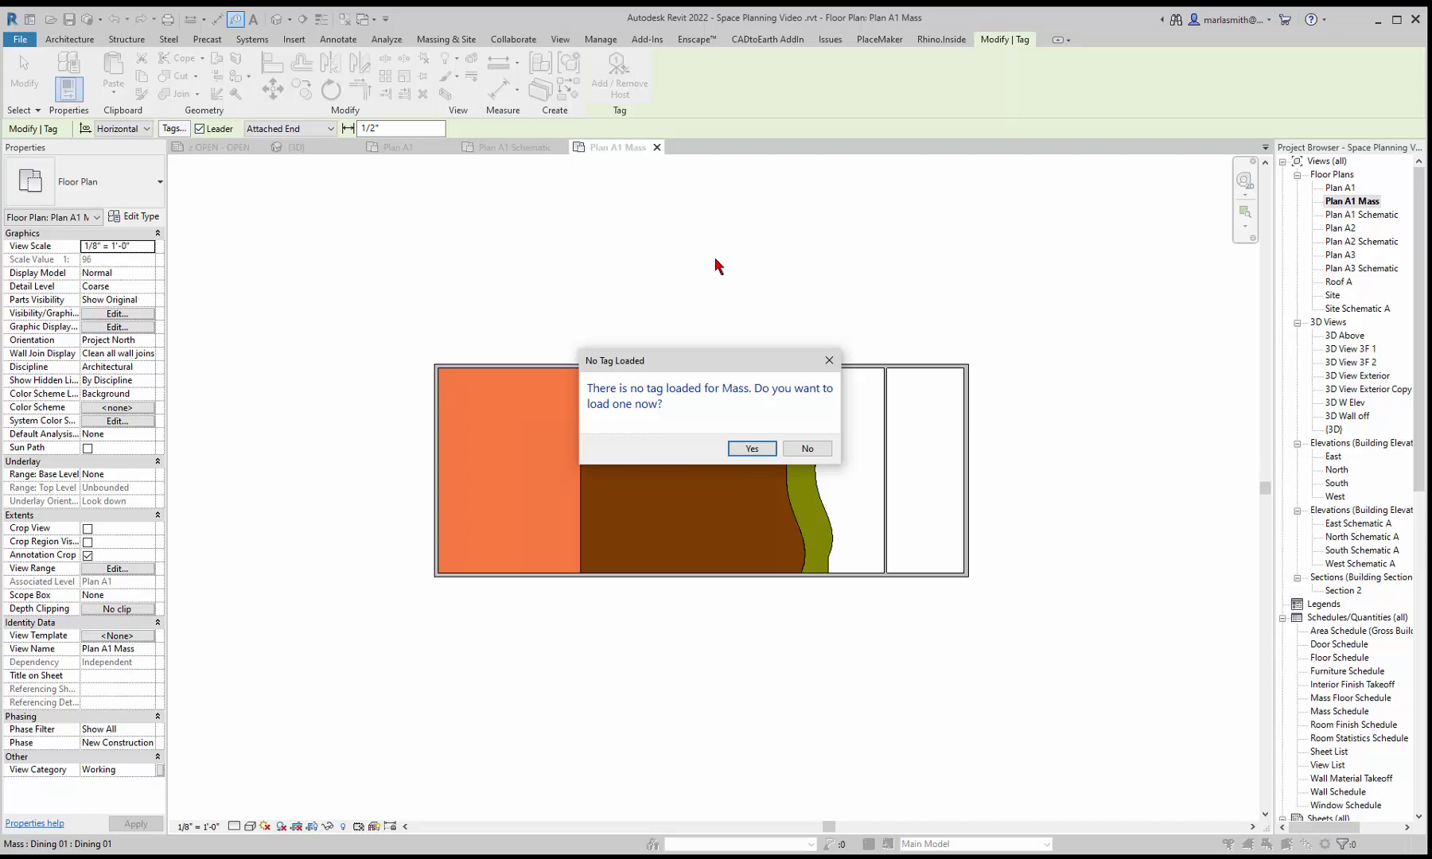
Accept loading a tag and load Mass Tag.rfa from the Annotations folder
left_click(757, 452)
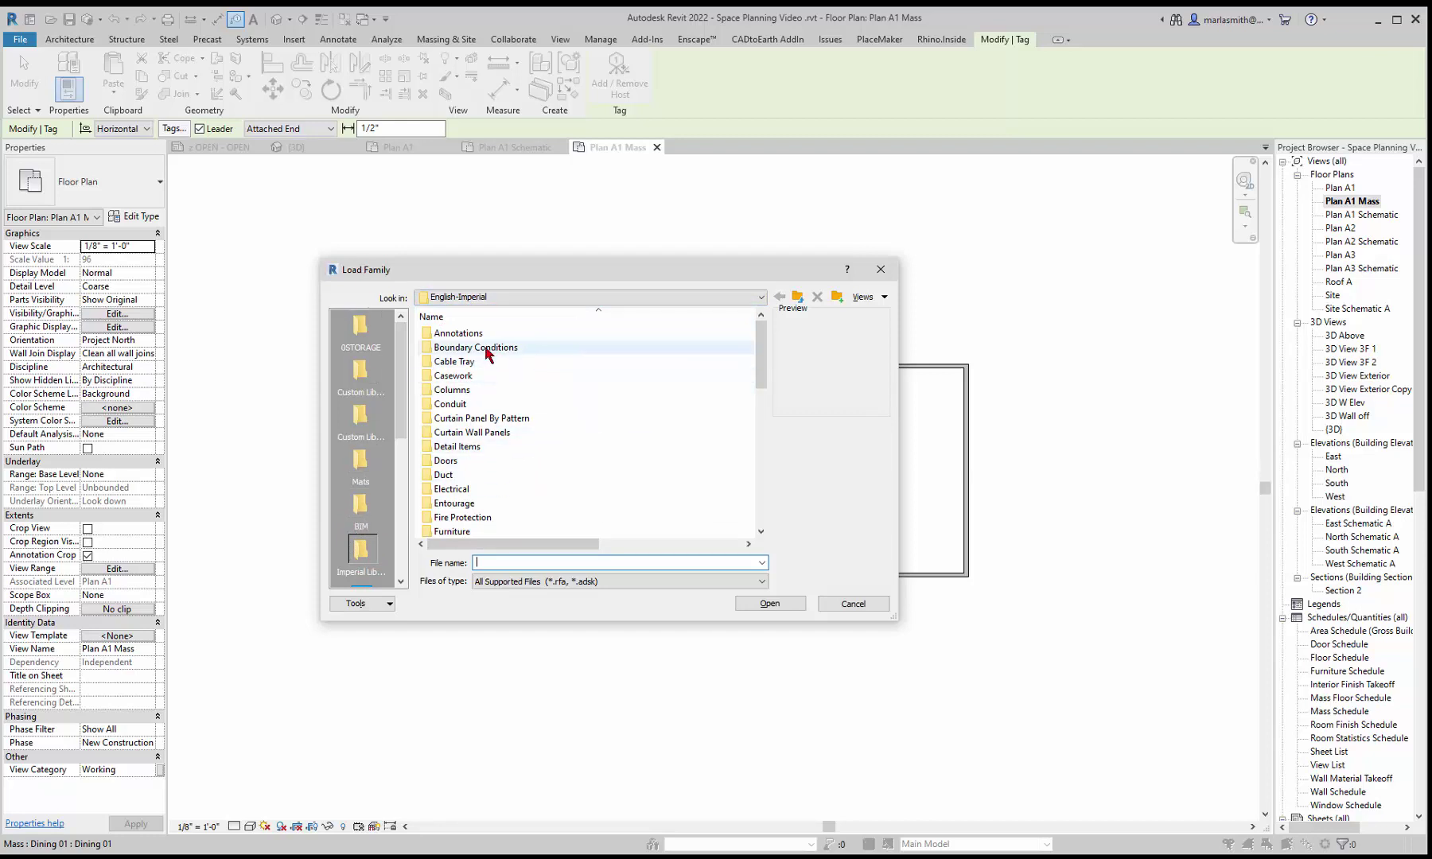
double_click(479, 333)
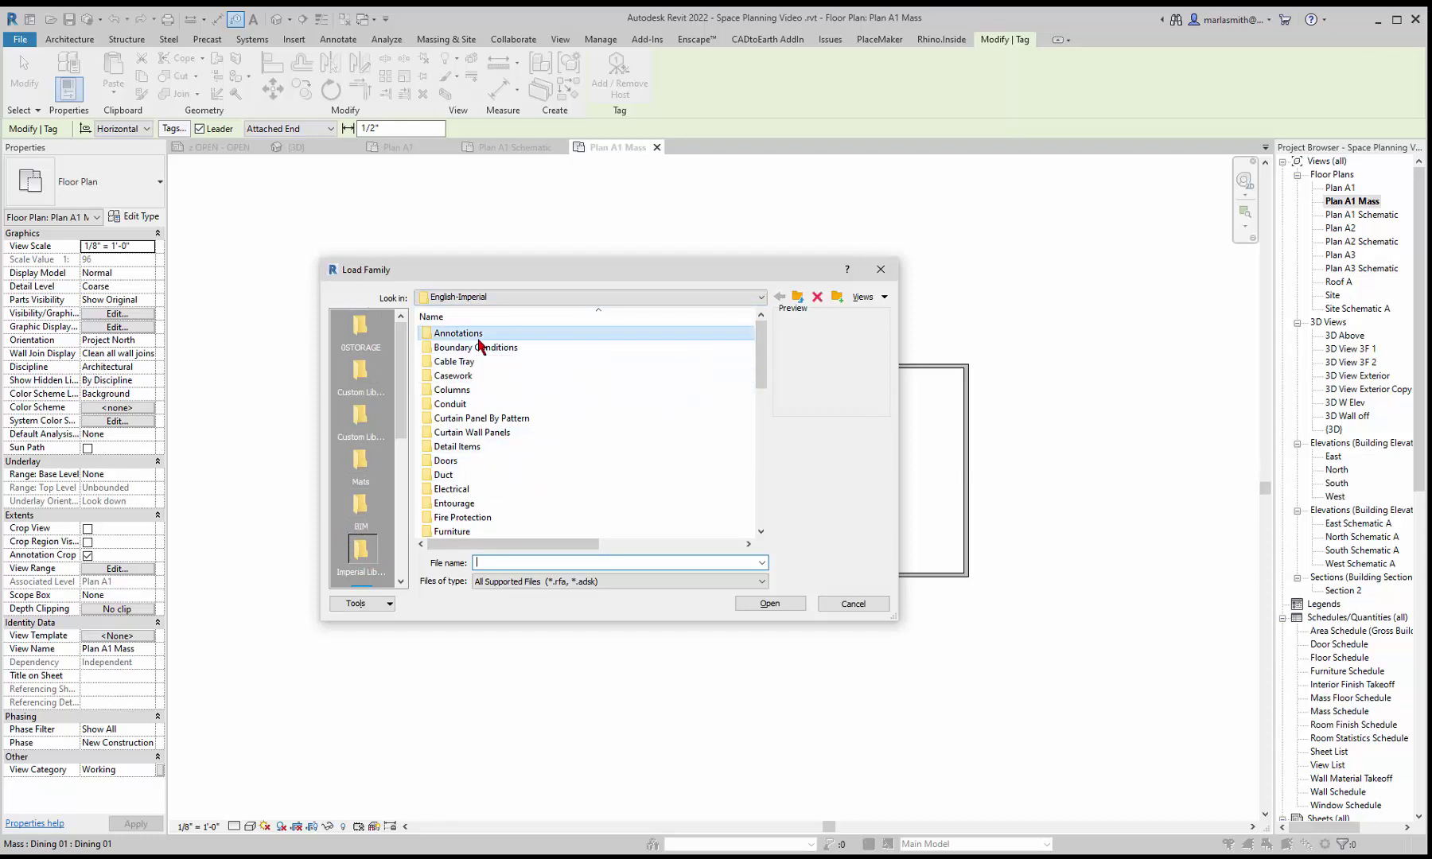
scroll(549, 469, "down", 7)
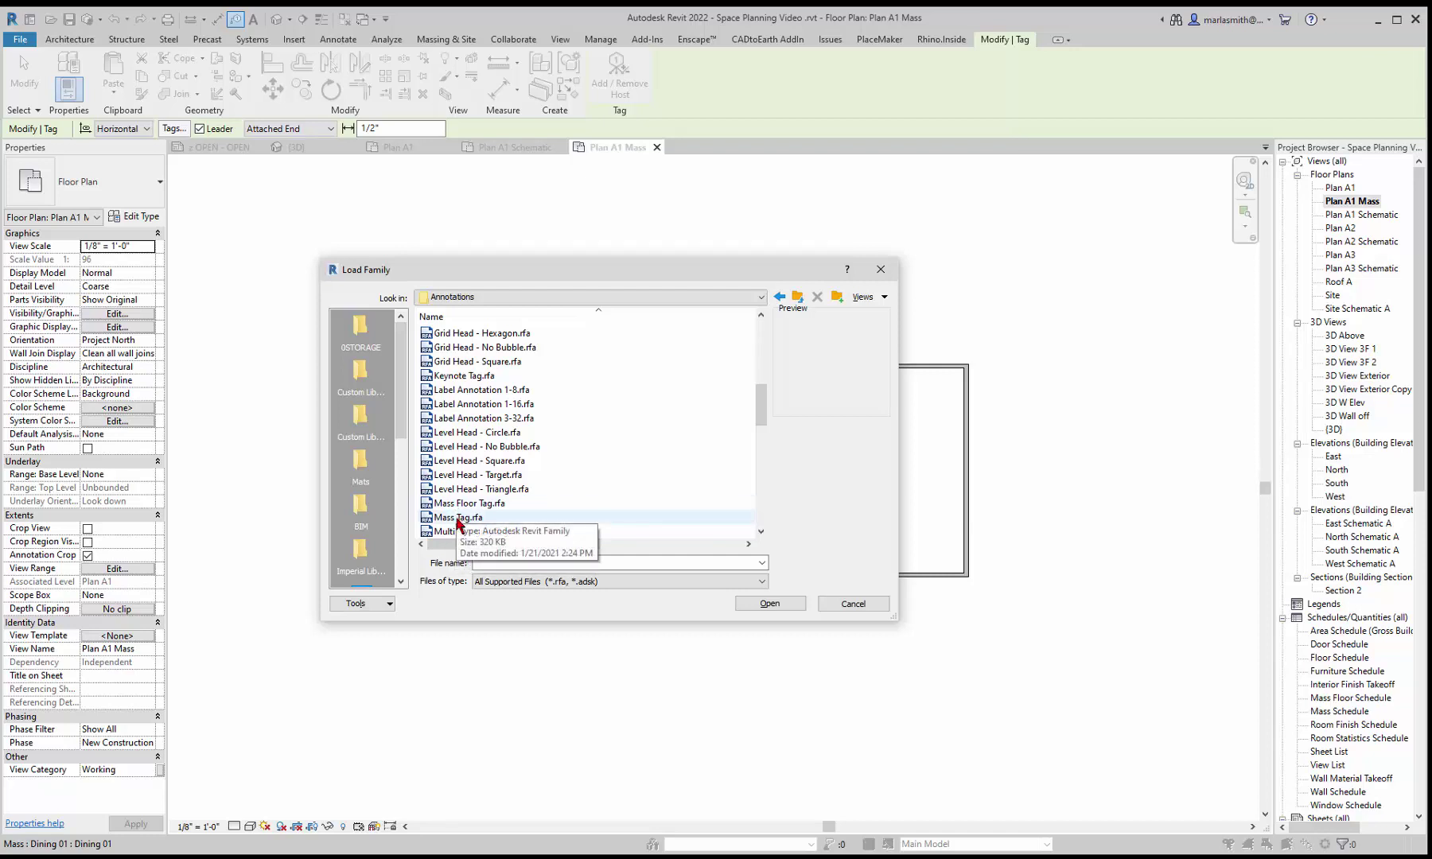
left_click(458, 522)
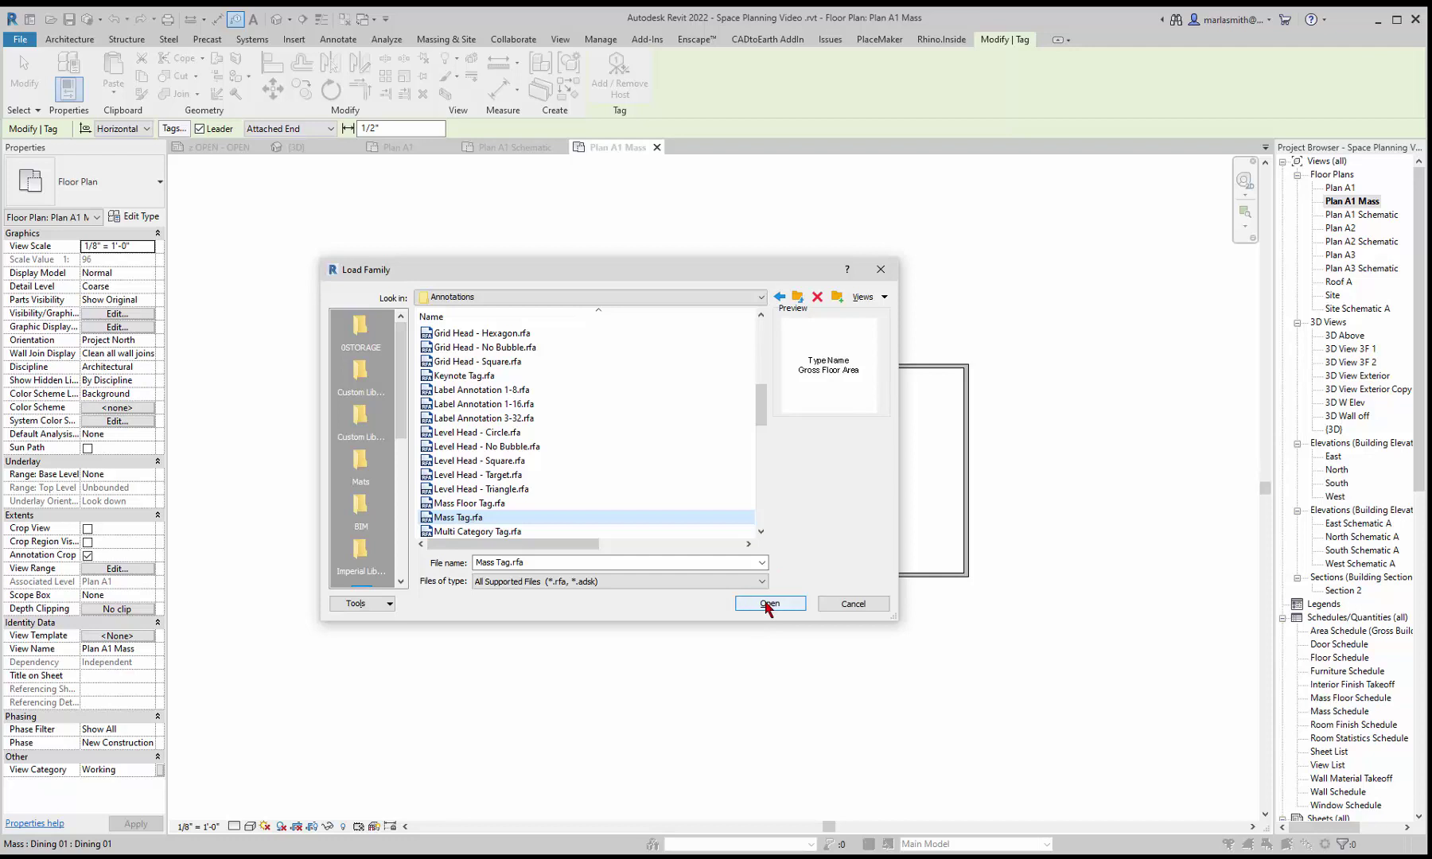
left_click(769, 604)
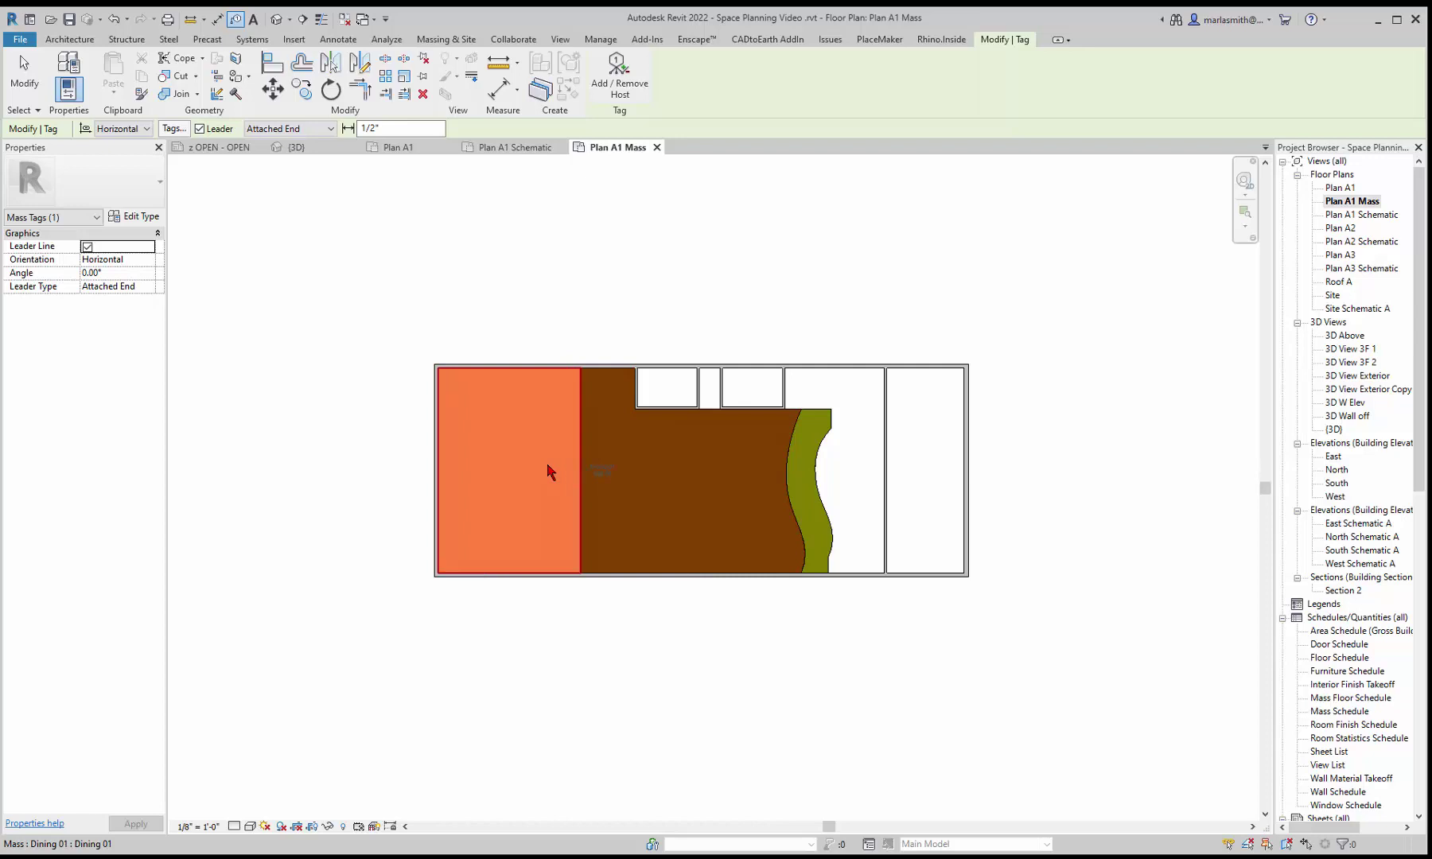
Place leaderless mass tags on Dining 01, Dining 02 and Bar 01
scroll(547, 472, "up", 4)
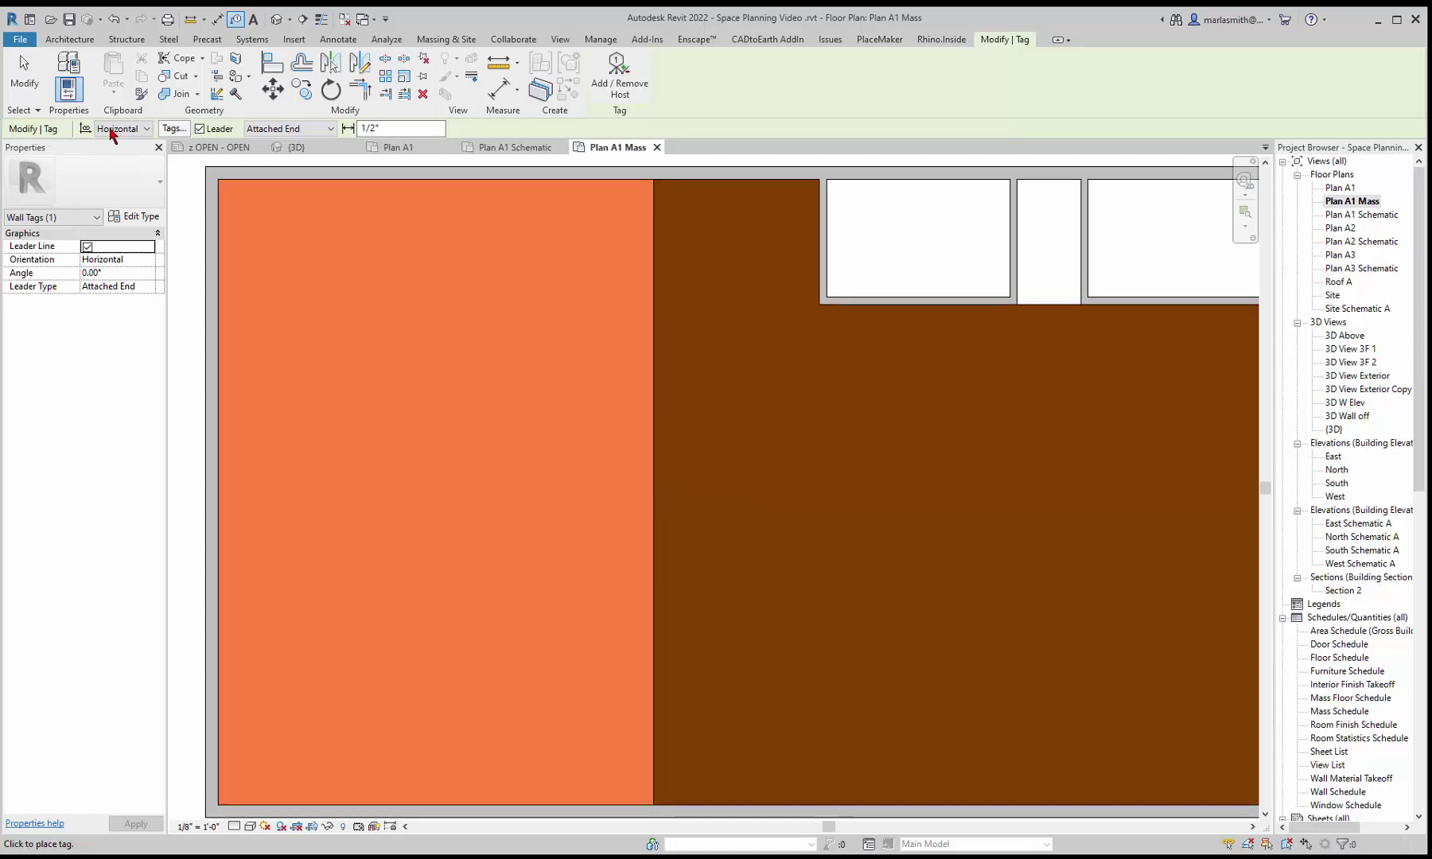
left_click(200, 130)
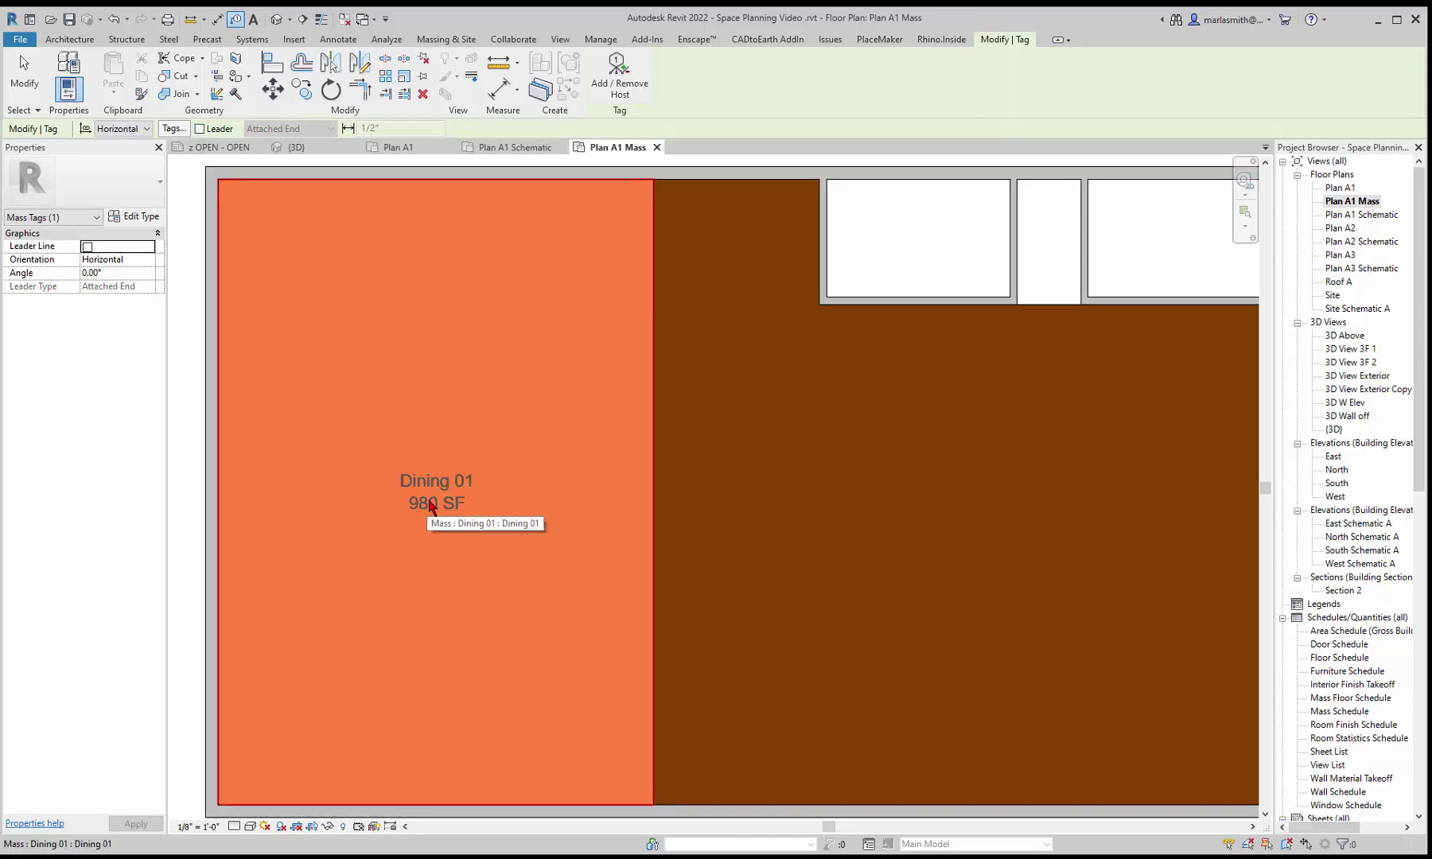
left_click(431, 505)
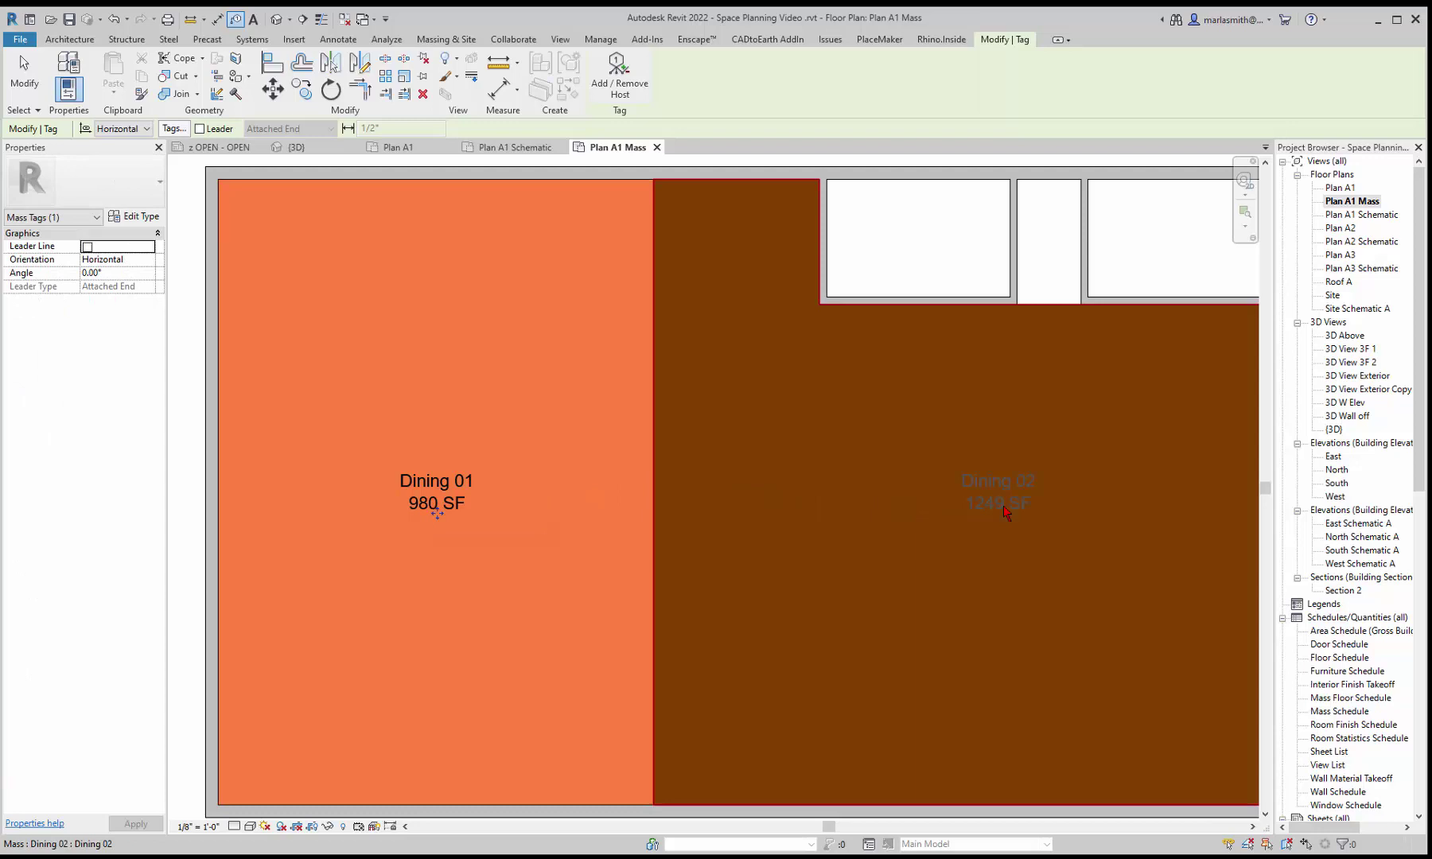
scroll(853, 478, "down", 3)
left_click(933, 492)
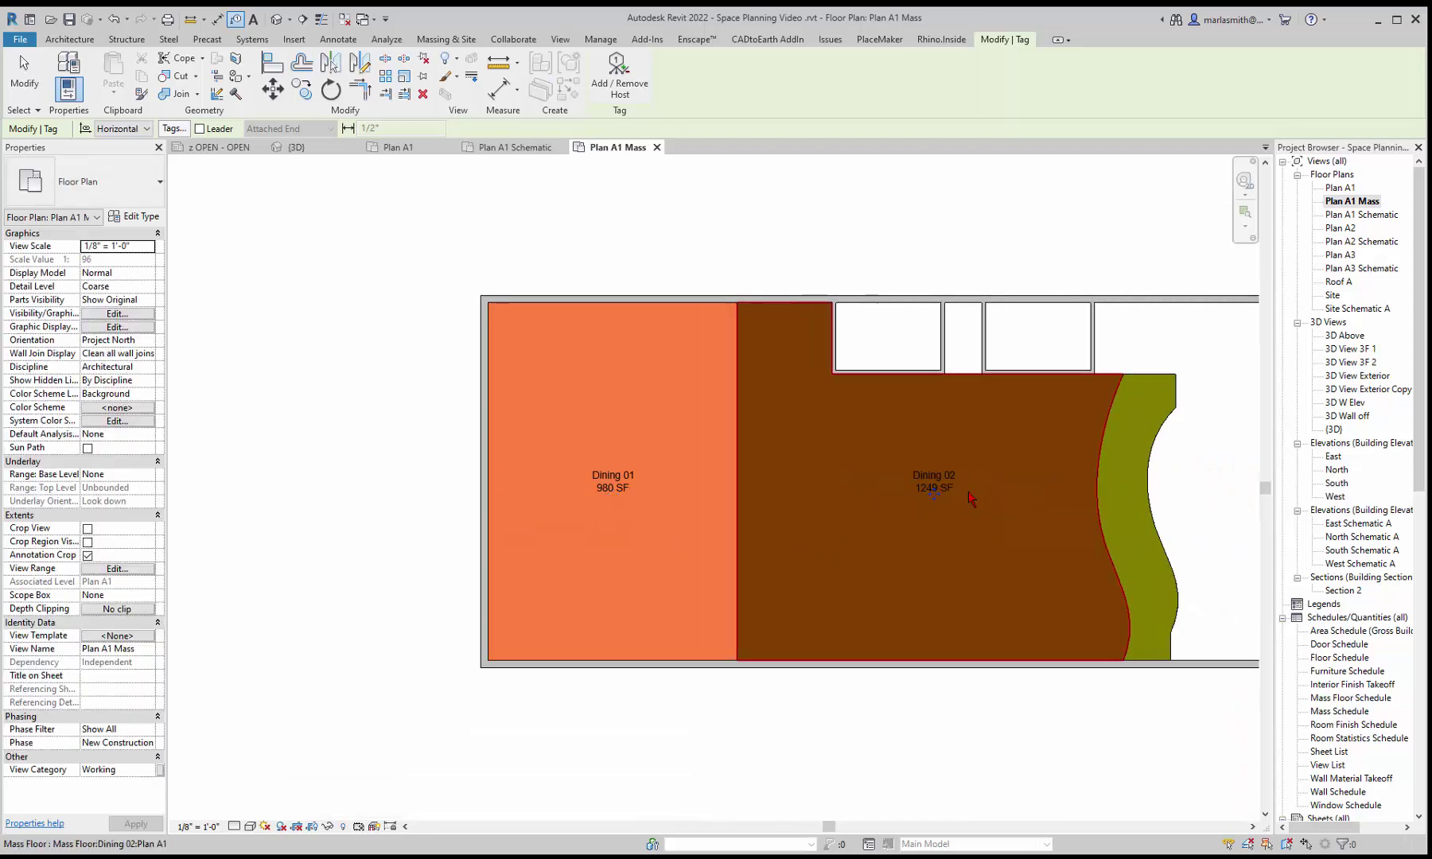
left_click(1133, 518)
key("Escape")
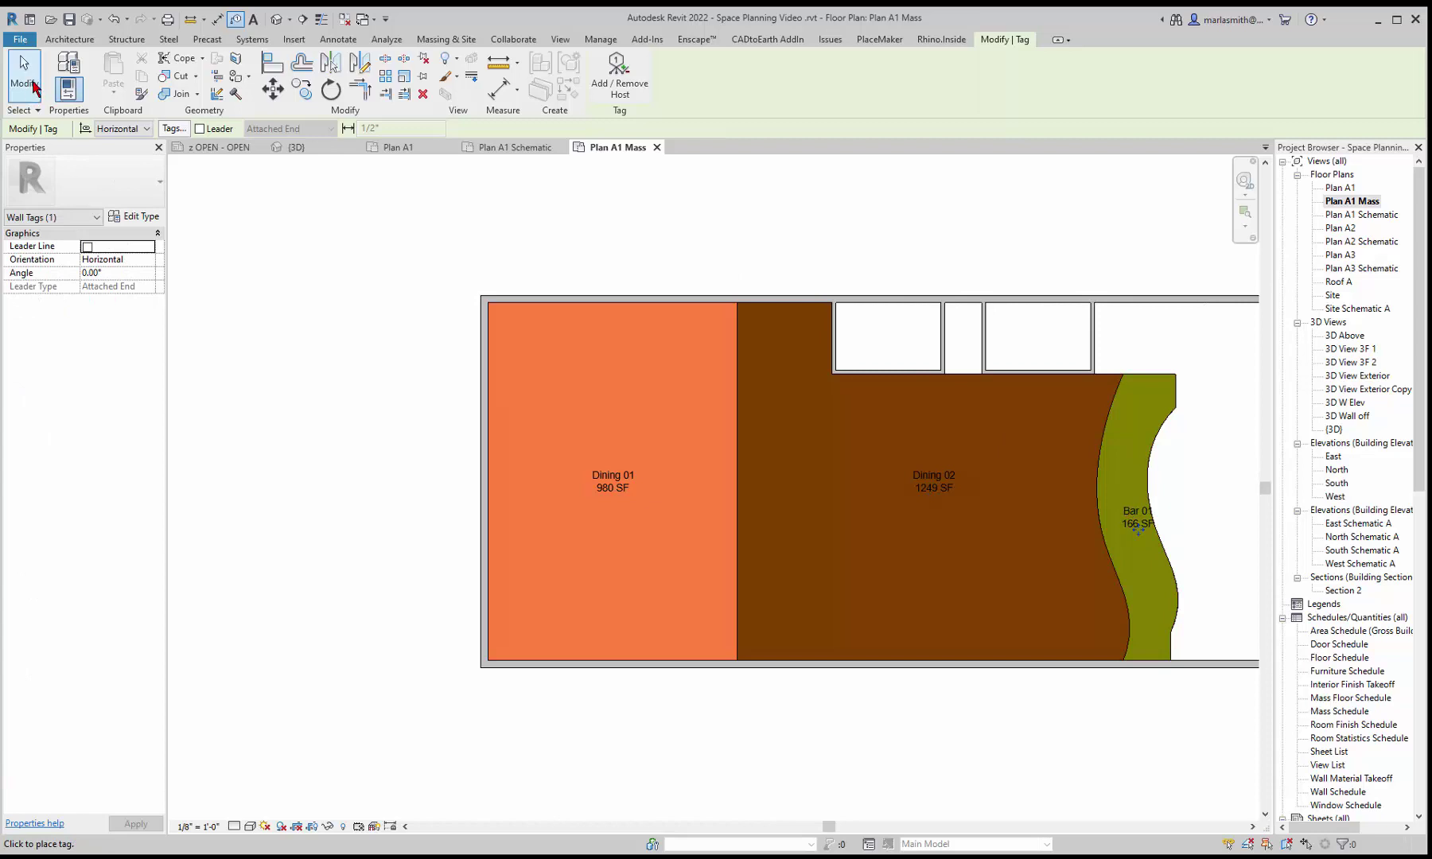
Move the Bar 01 tag up level with the other two tags
scroll(1183, 533, "up", 1)
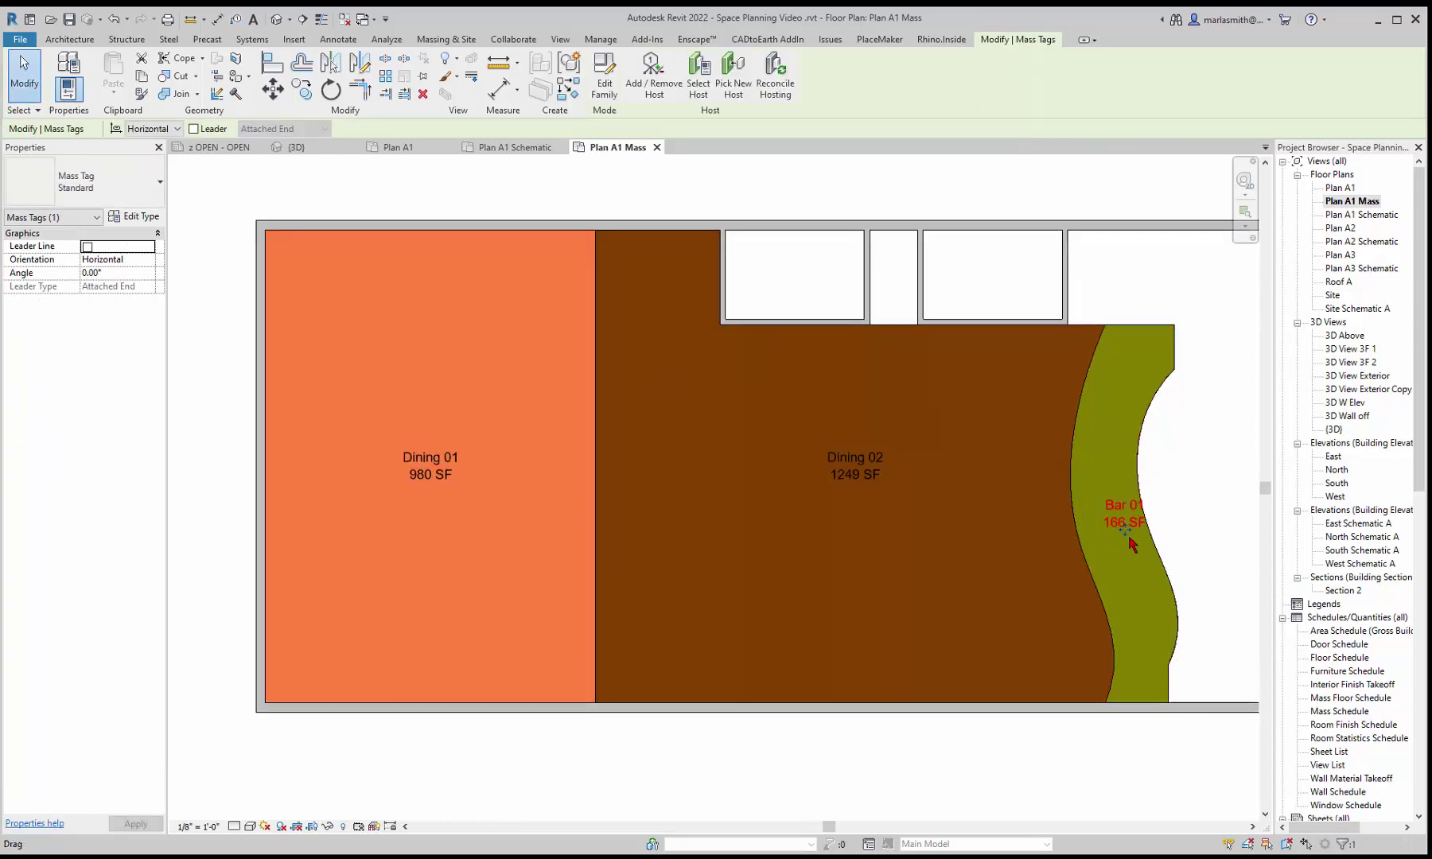
left_click_drag(1129, 534, 1108, 479)
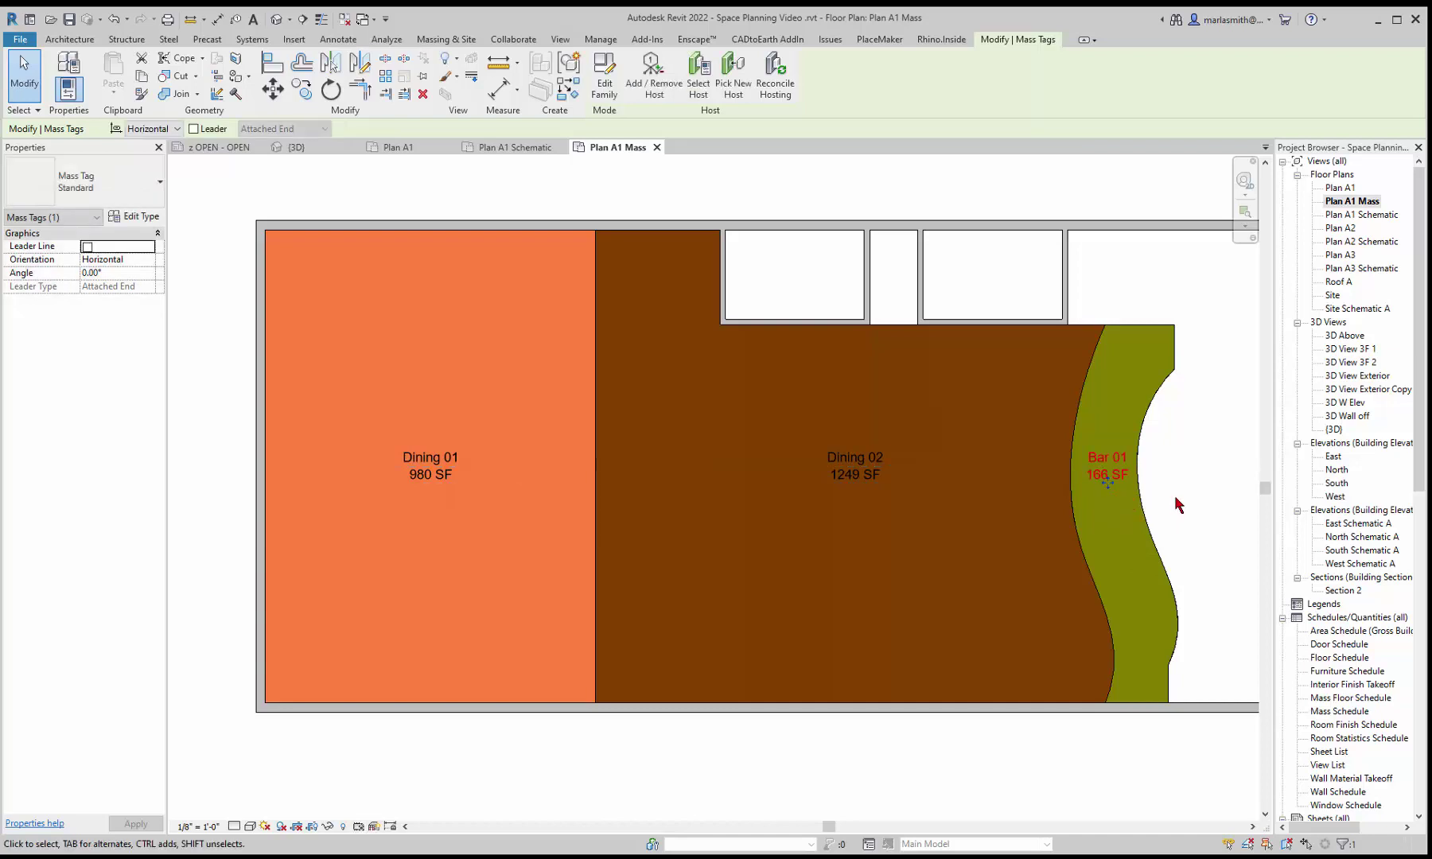
left_click(1217, 480)
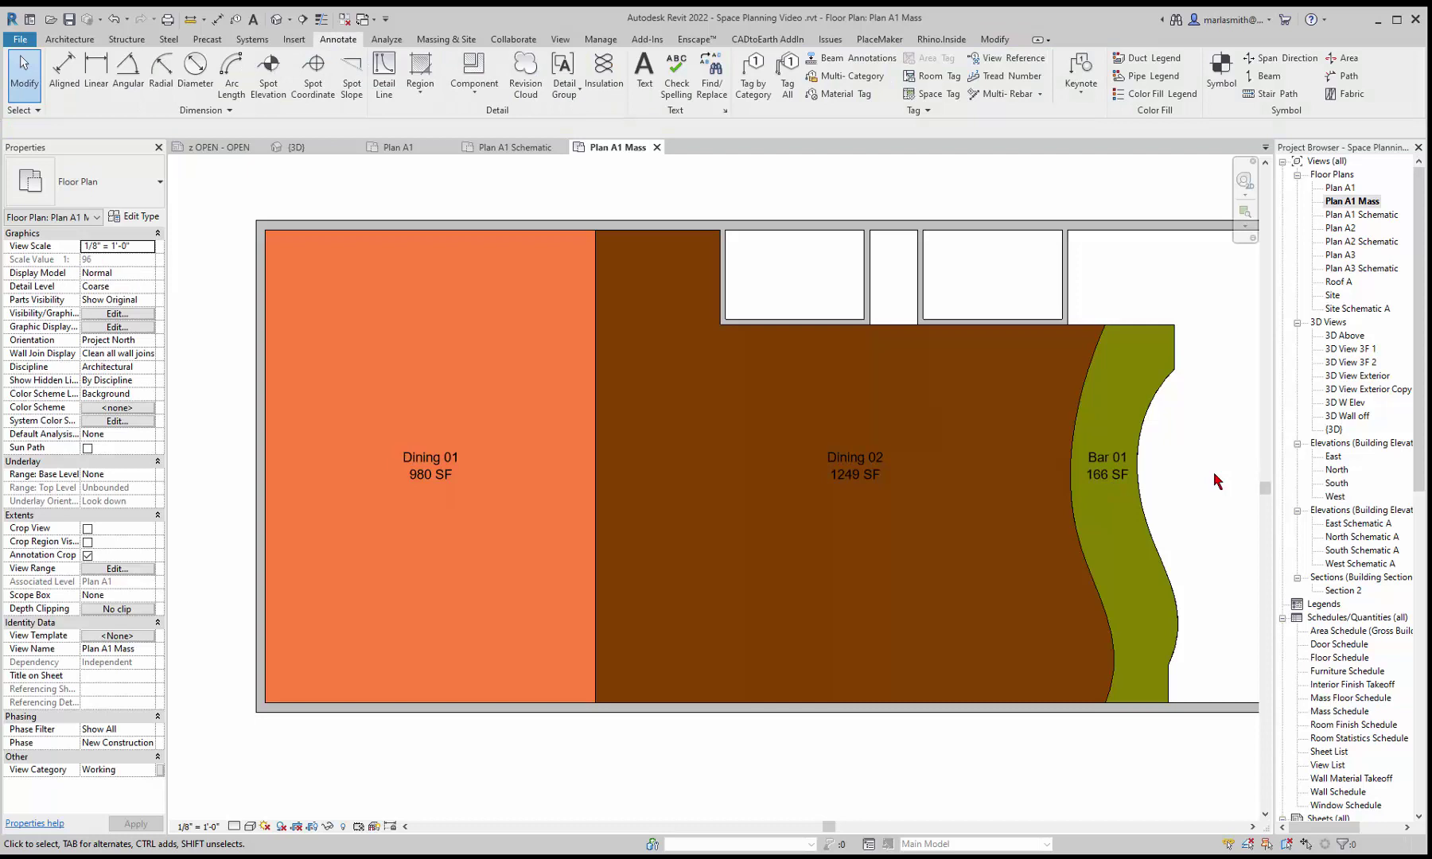
left_click(1148, 518)
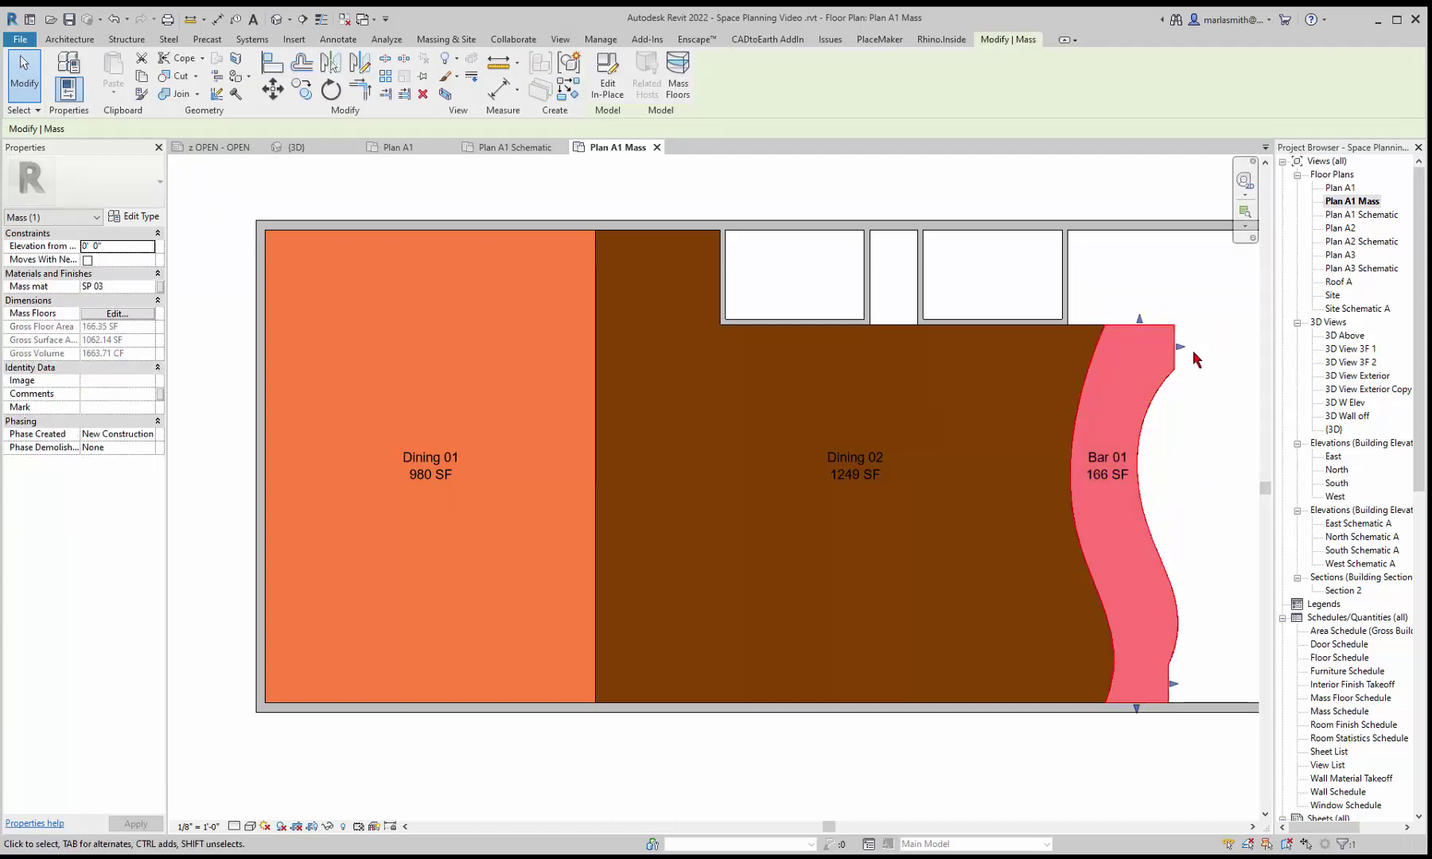
left_click_drag(1181, 347, 1215, 347)
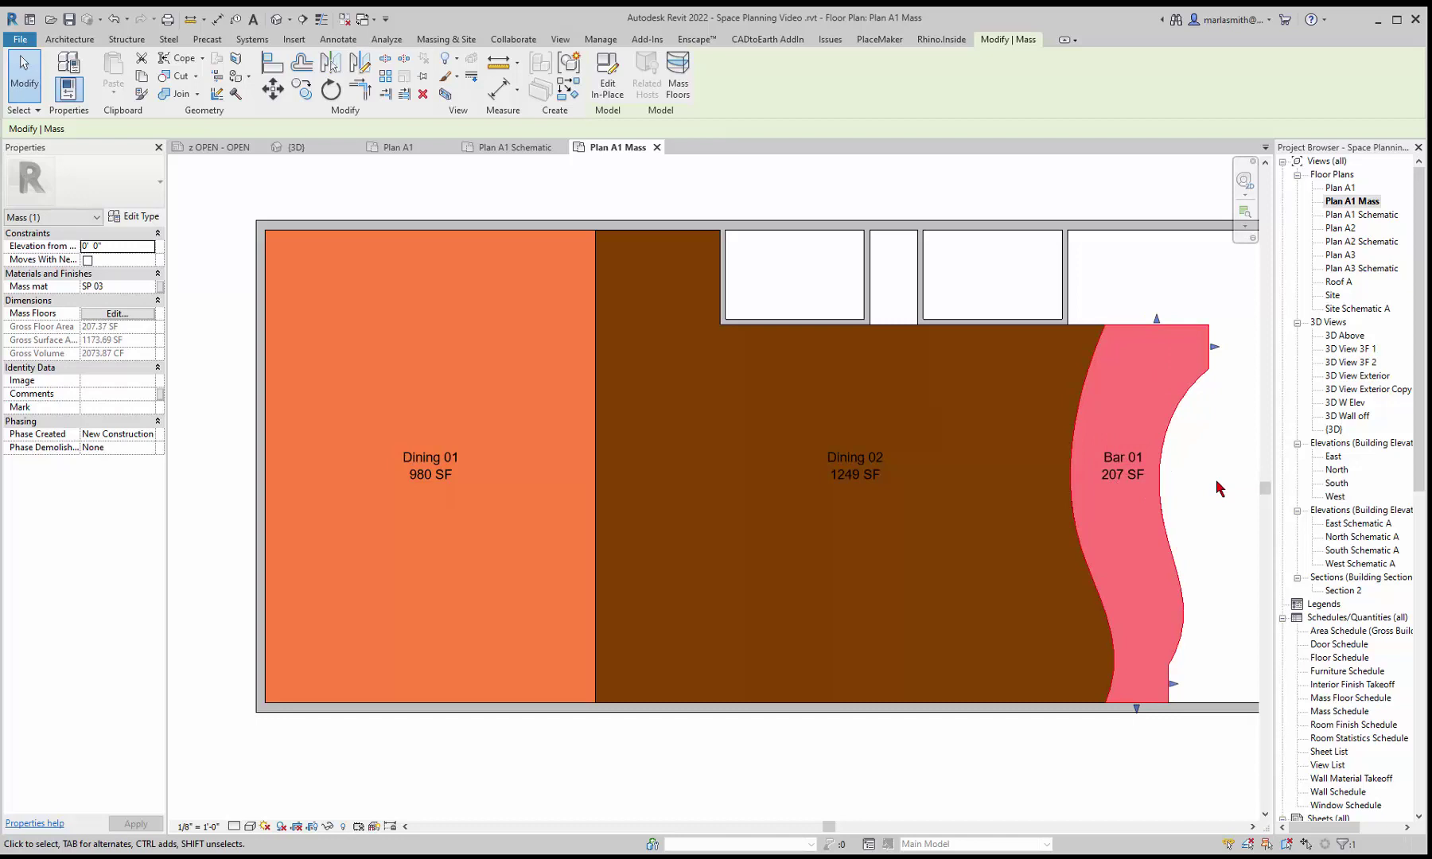
key("ctrl+z")
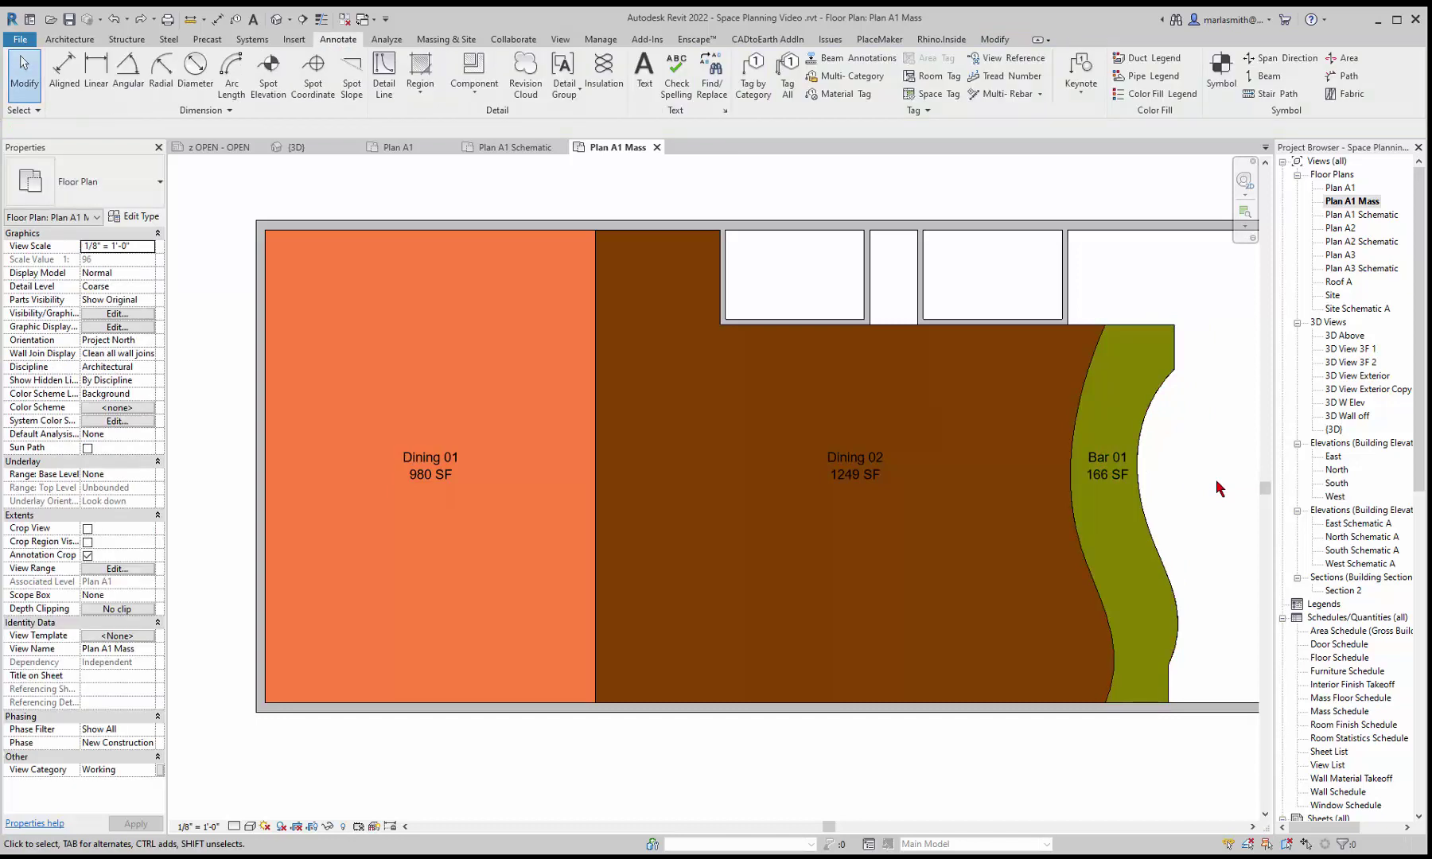
Edit the Mass Tag family and change its label Text Font to Century Gothic
left_click(863, 483)
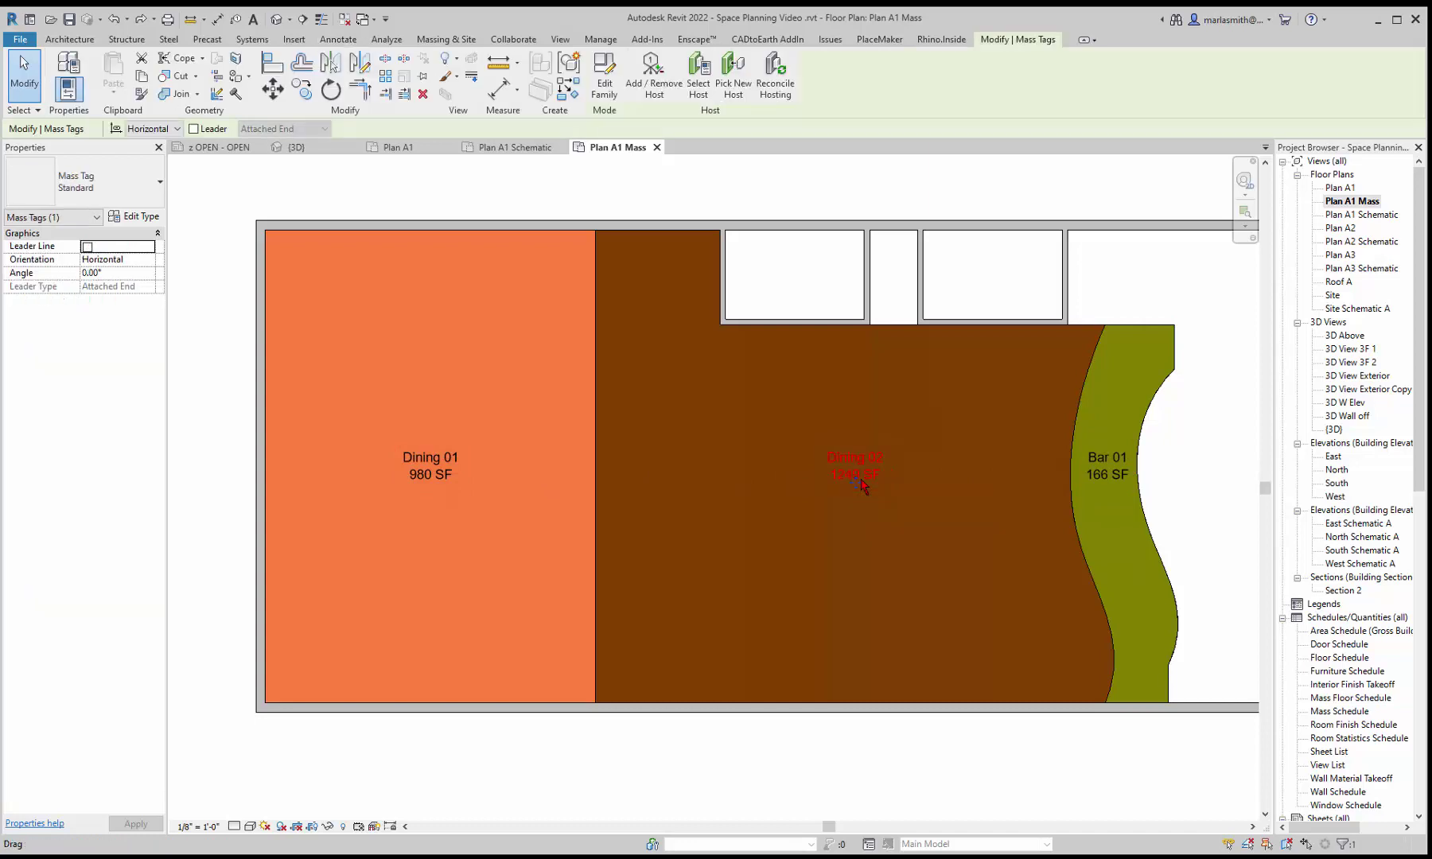
left_click(605, 90)
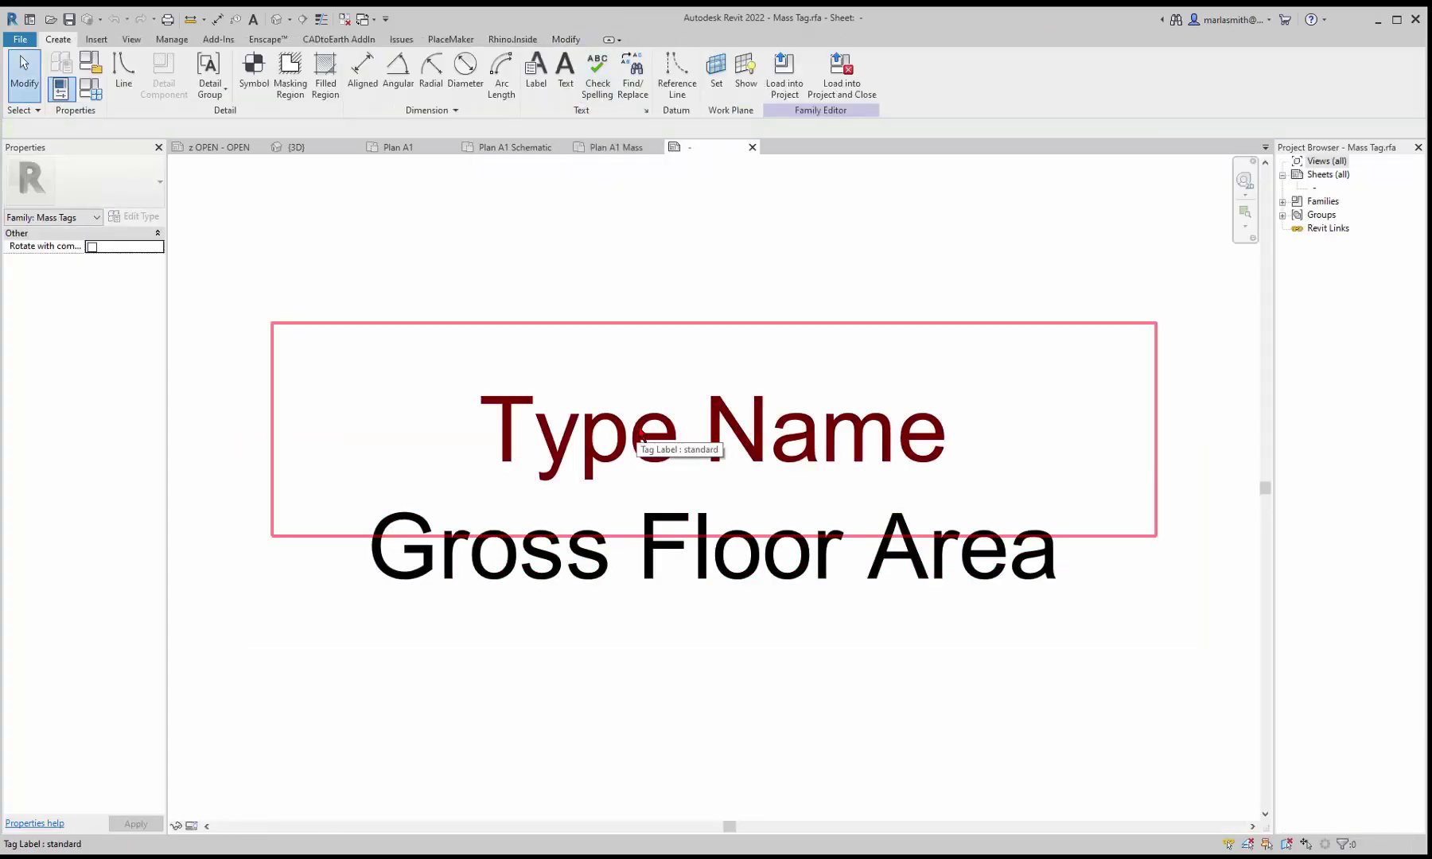
left_click(641, 436)
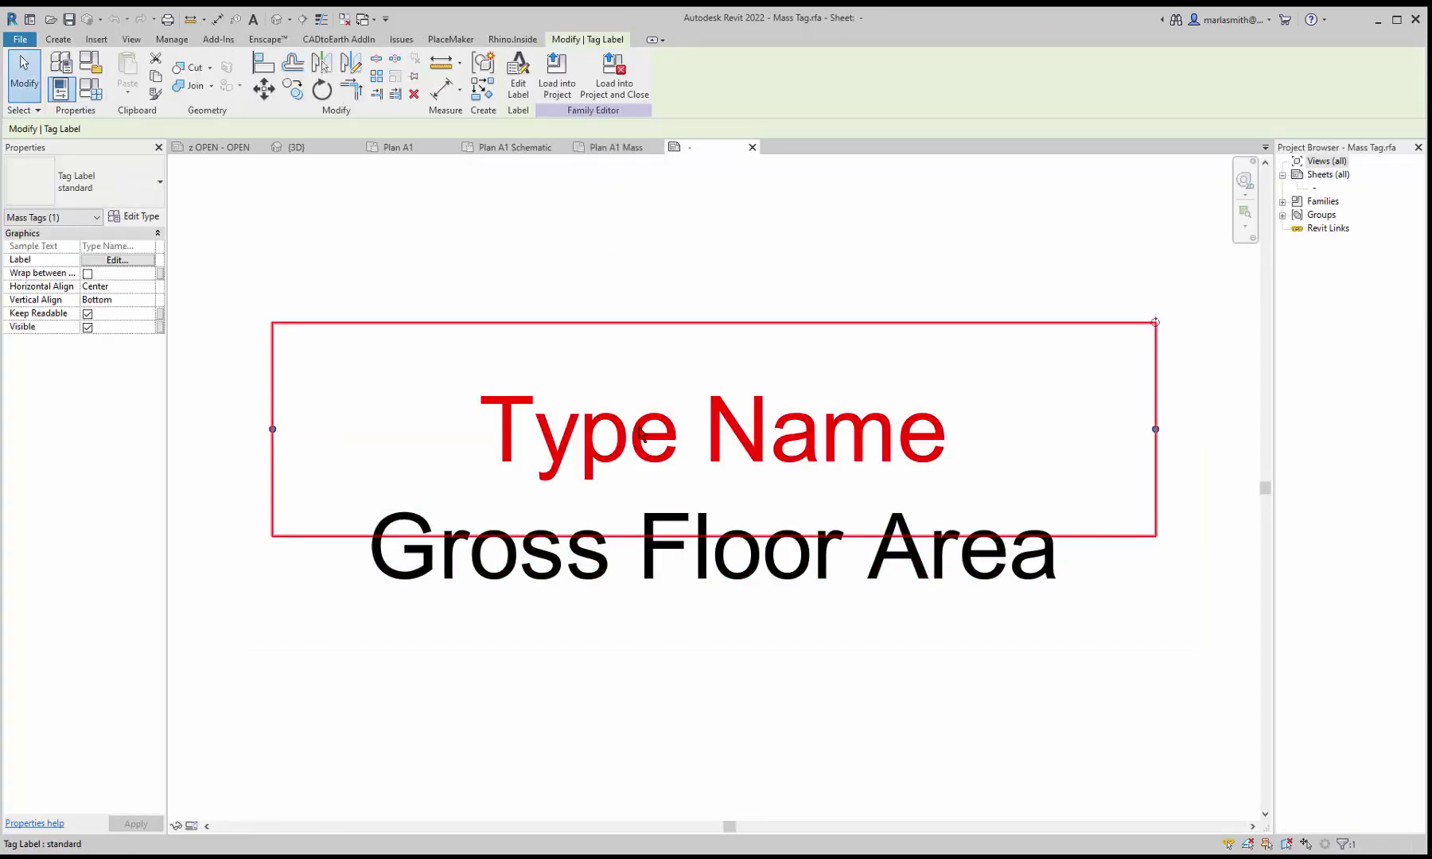
left_click(151, 221)
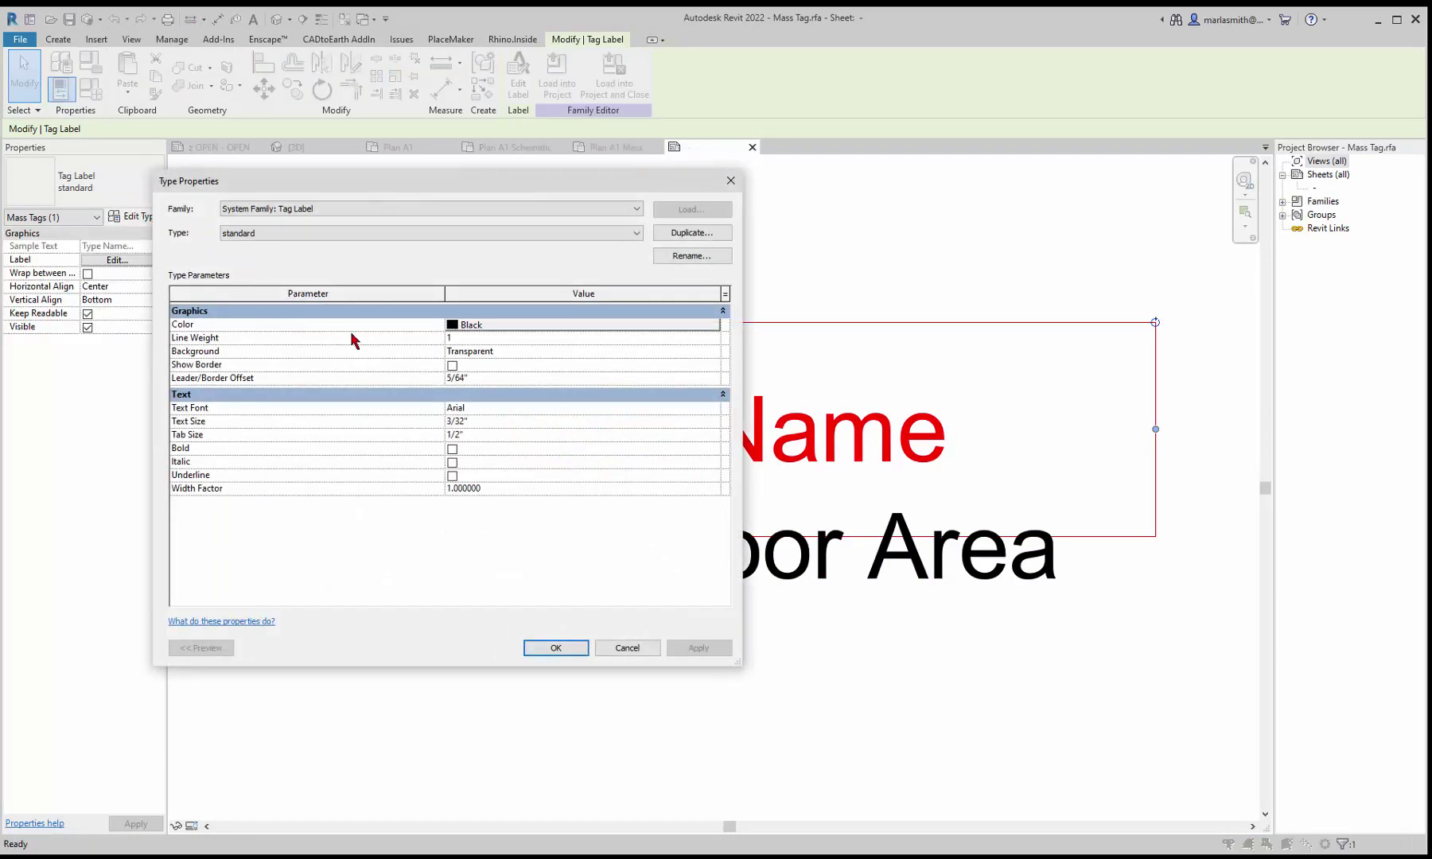
left_click(694, 409)
type("C")
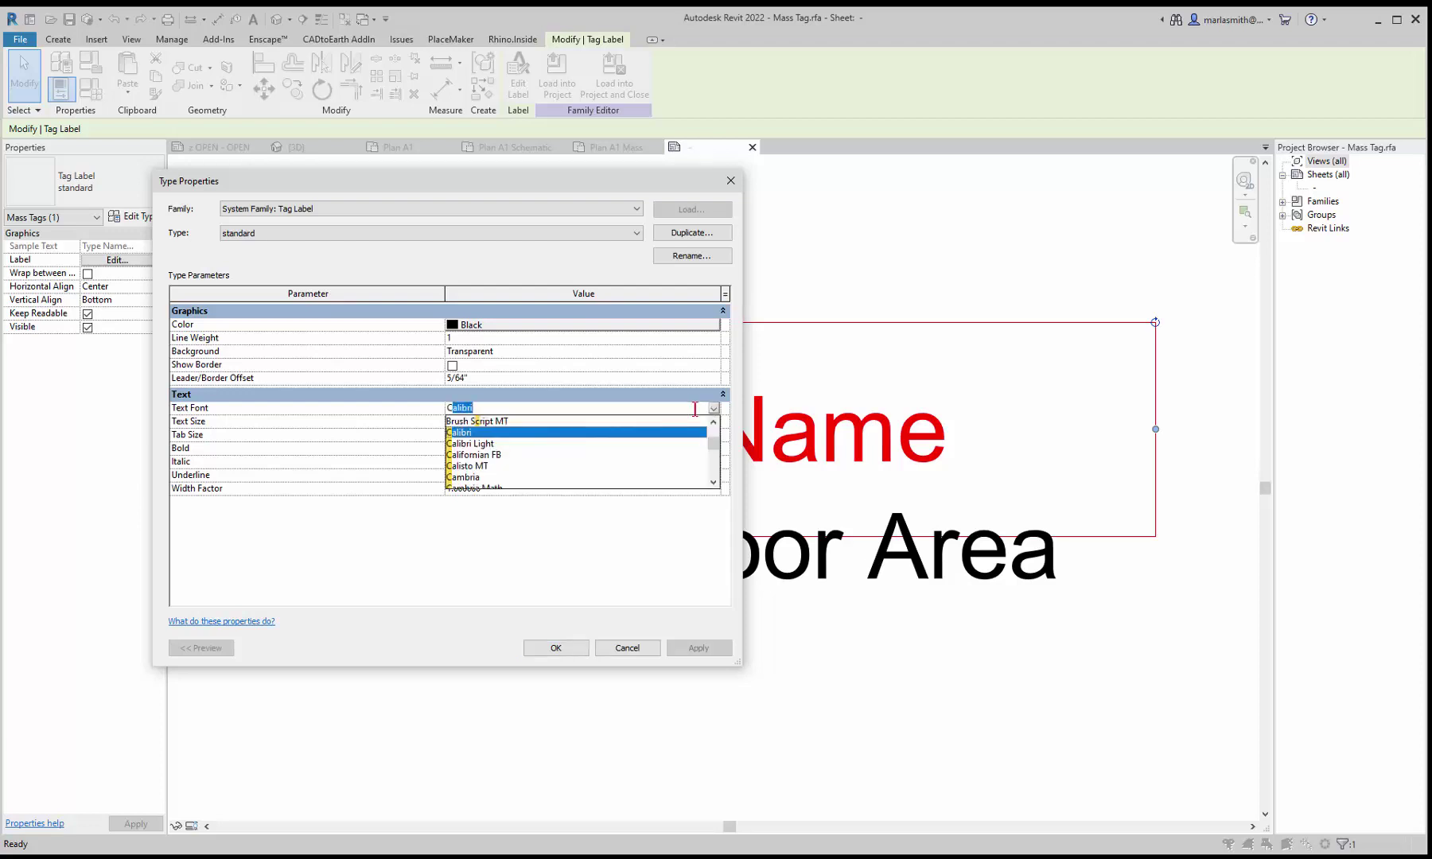
type("entaur")
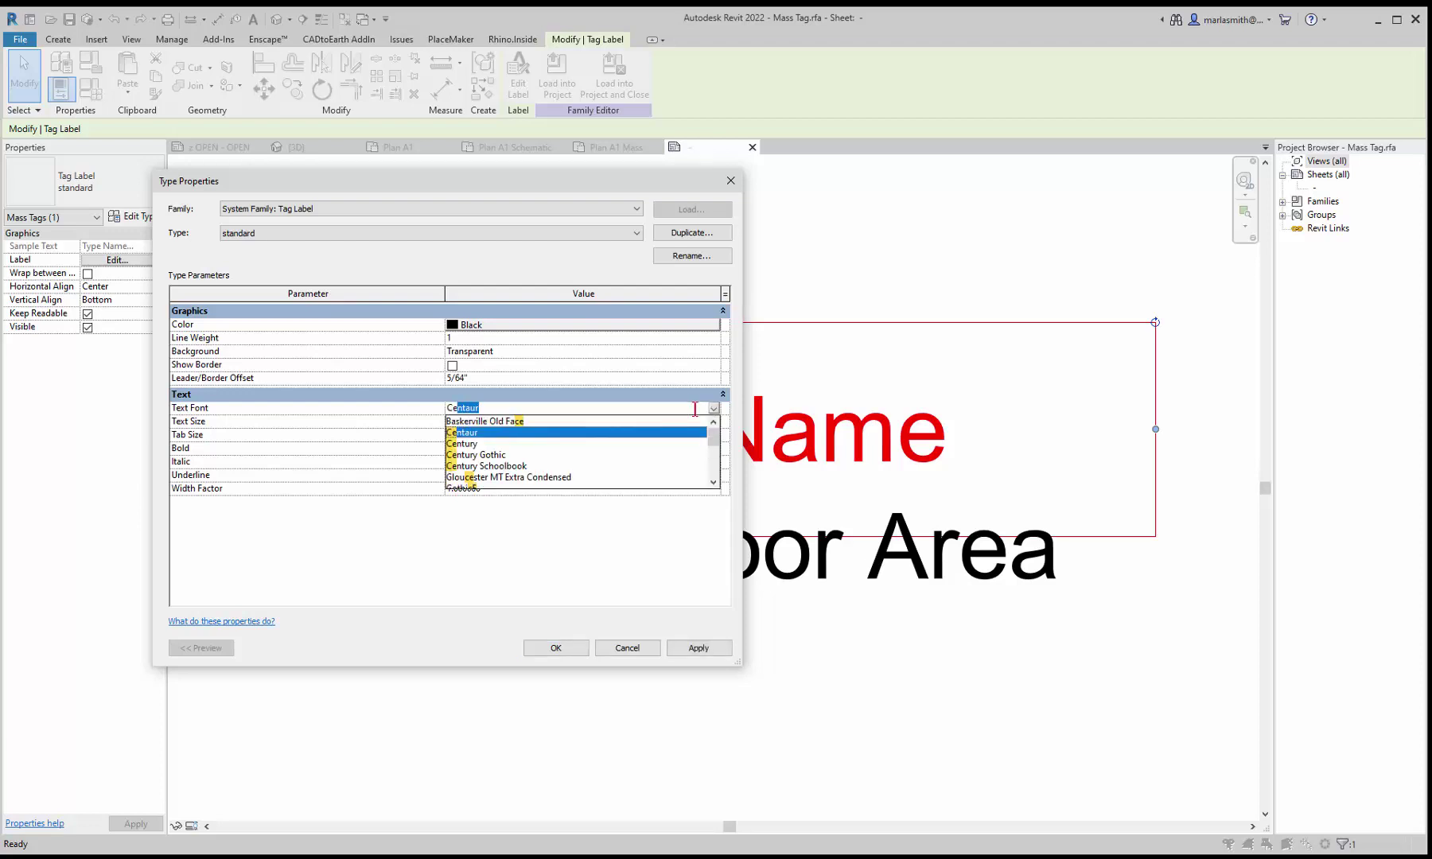
left_click(506, 457)
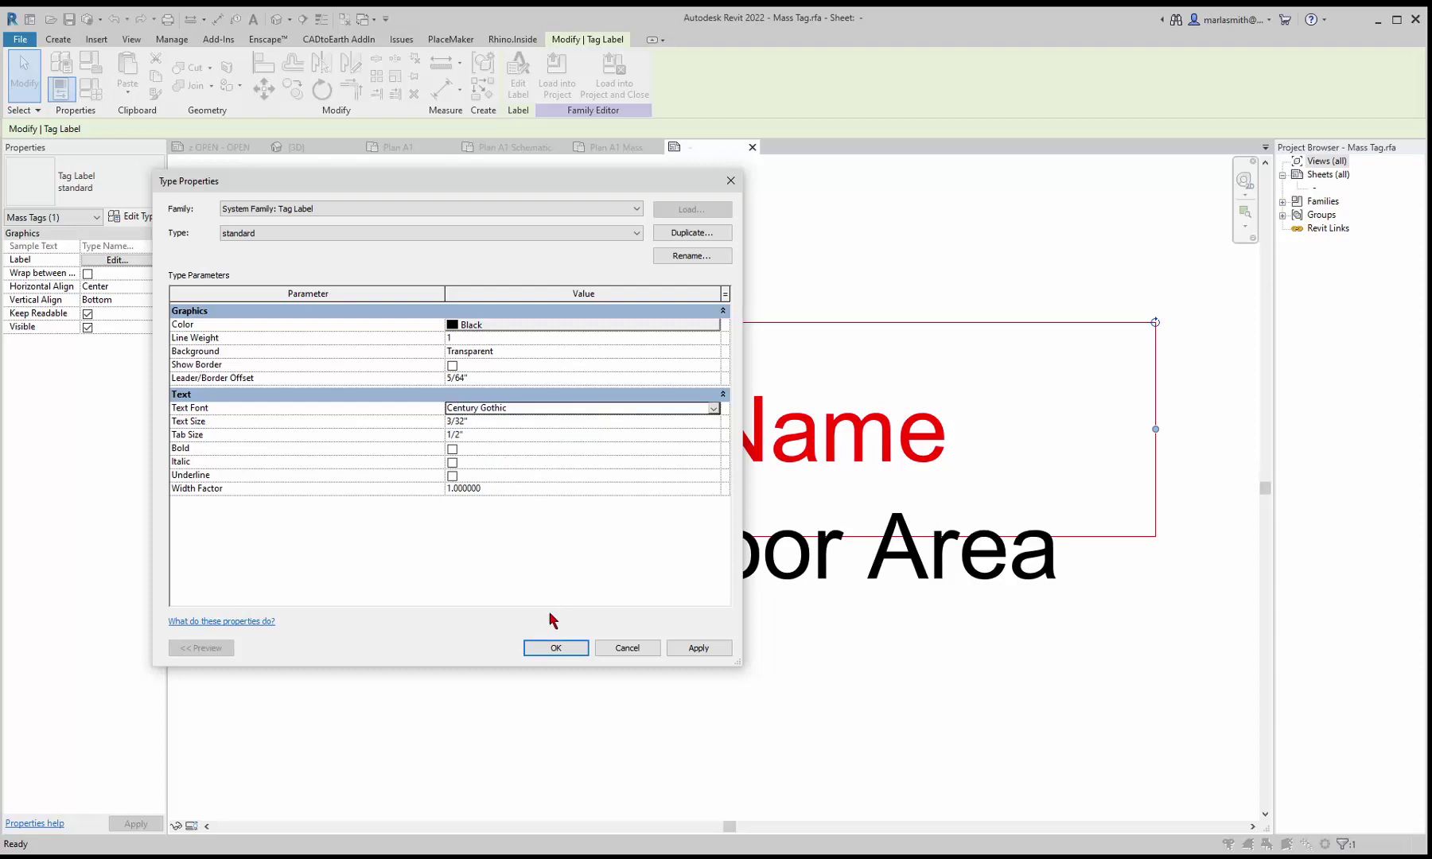
left_click(555, 650)
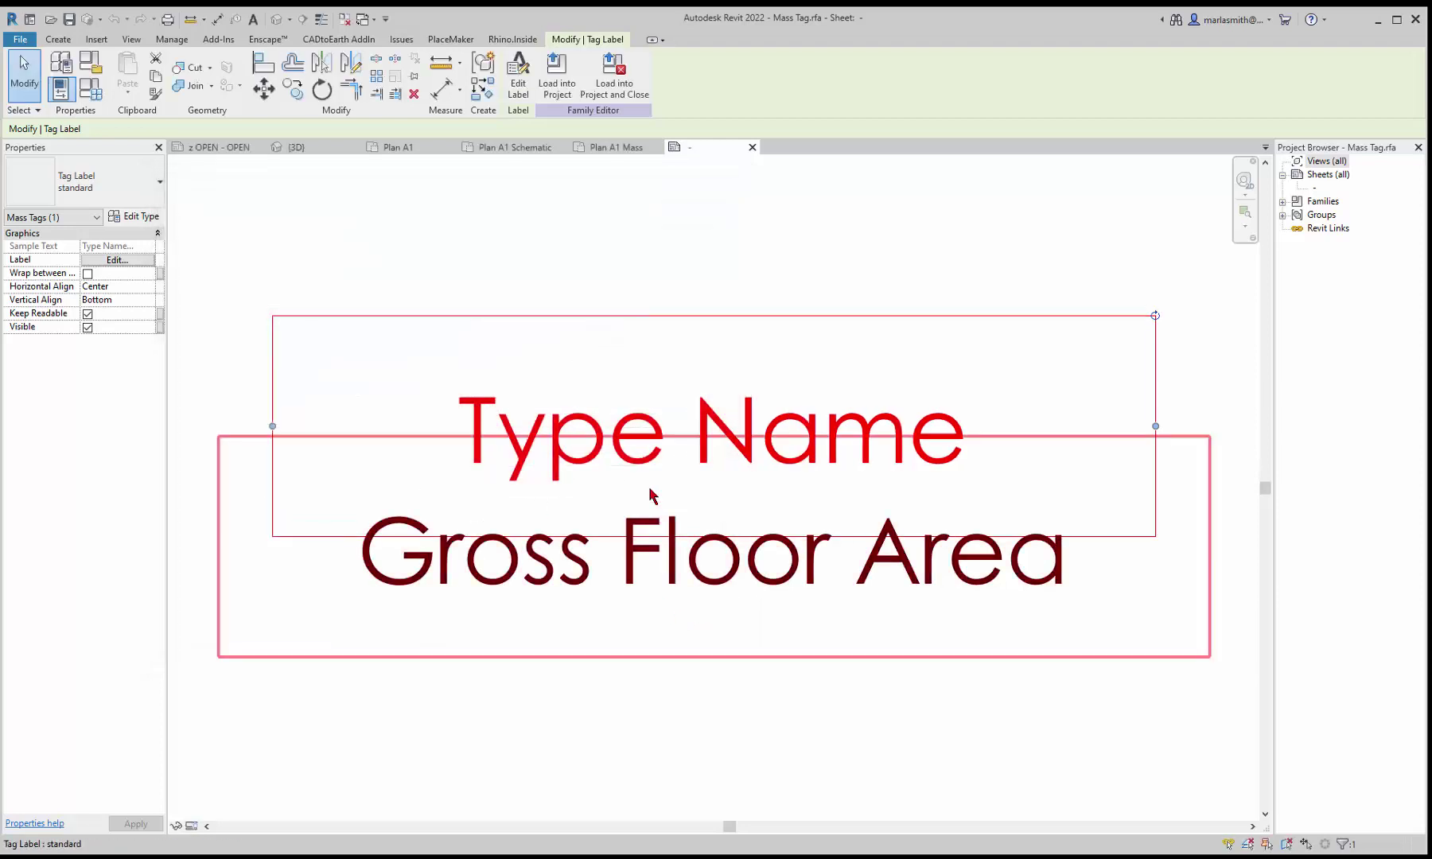
Load the Century Gothic Mass Tag into the project, overwriting the existing version, then return to the family
left_click(567, 89)
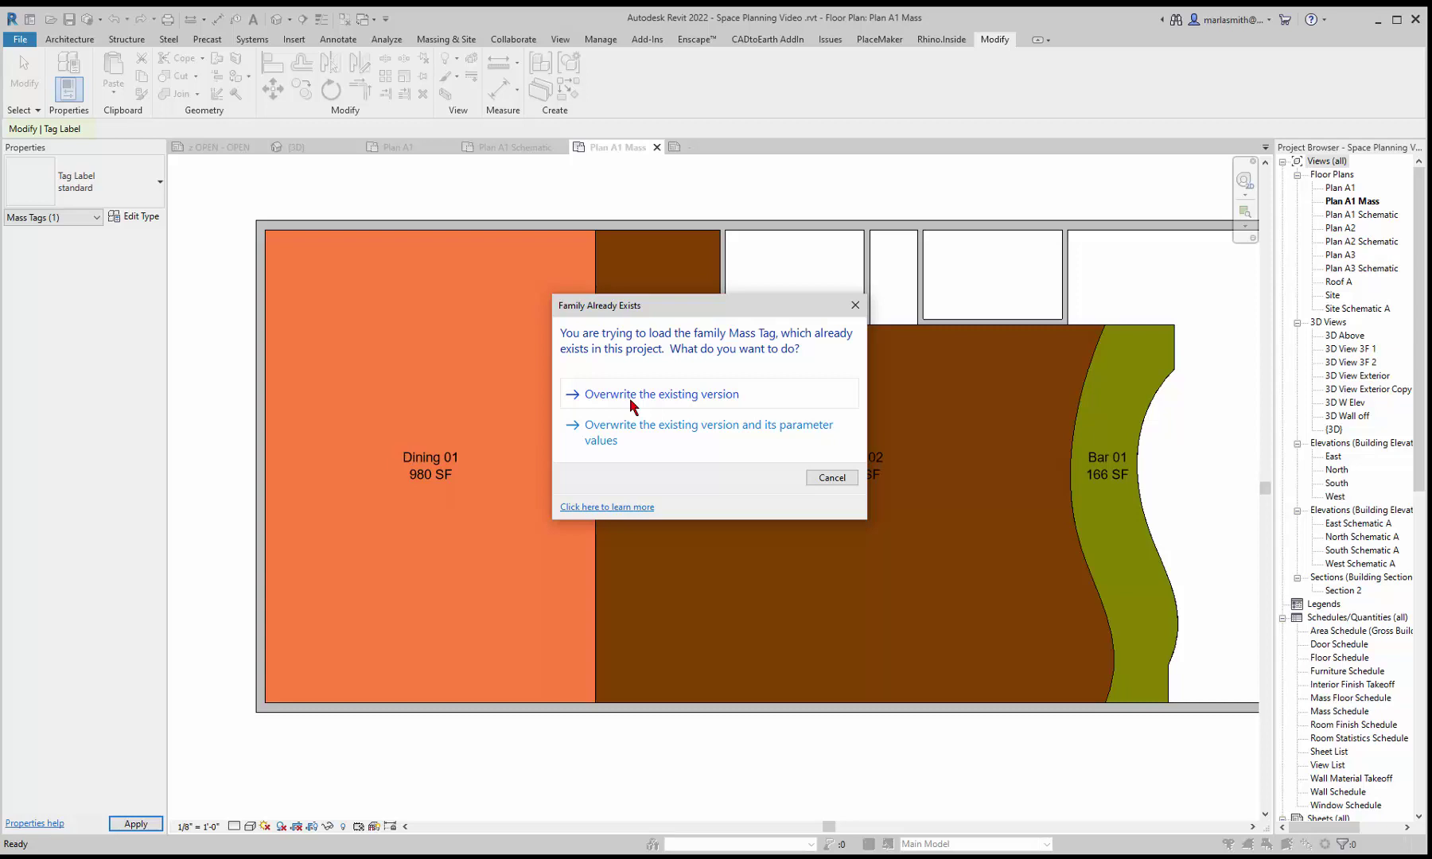
left_click(633, 402)
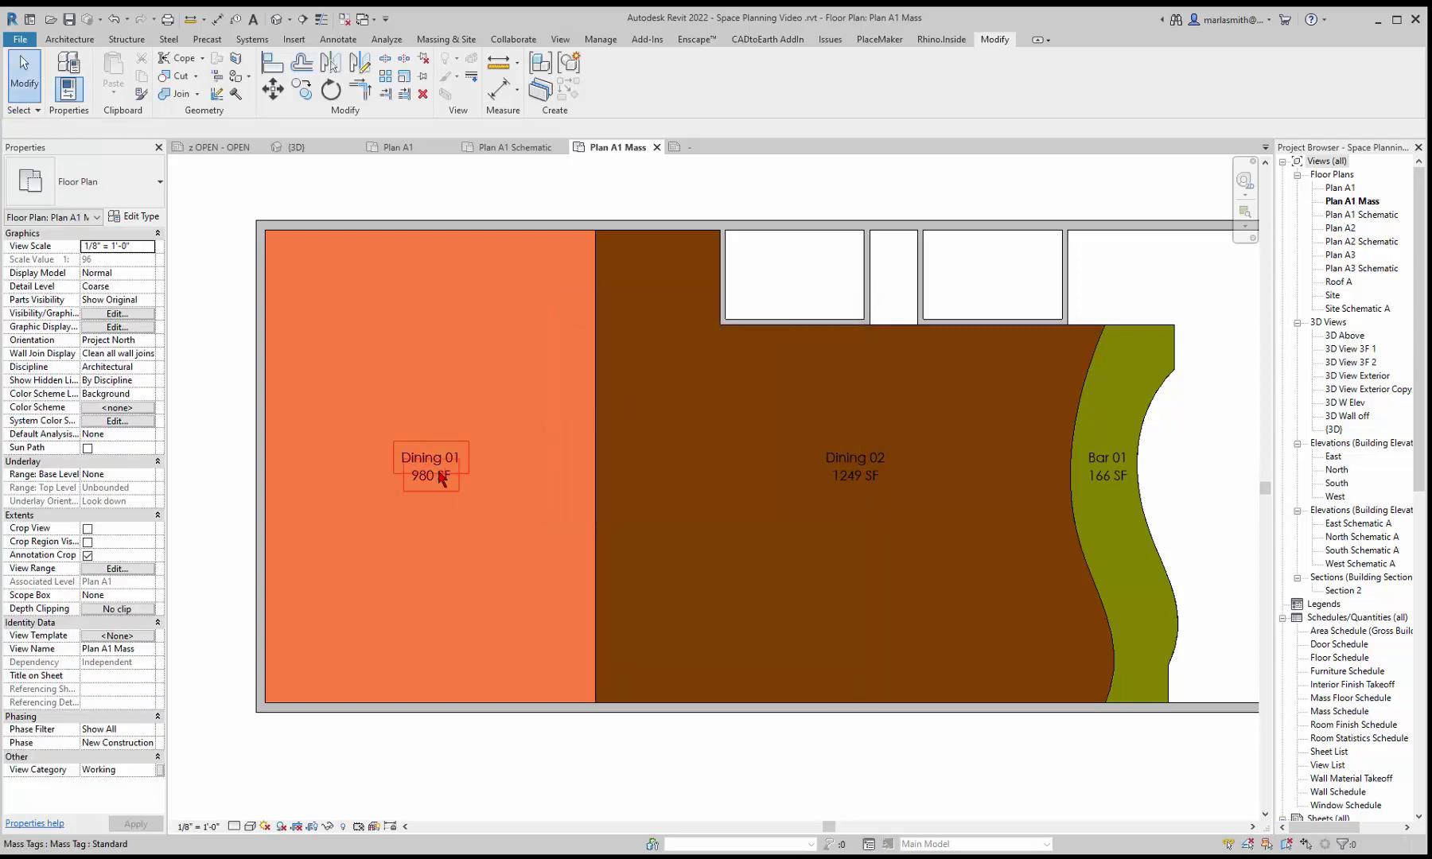
left_click(699, 151)
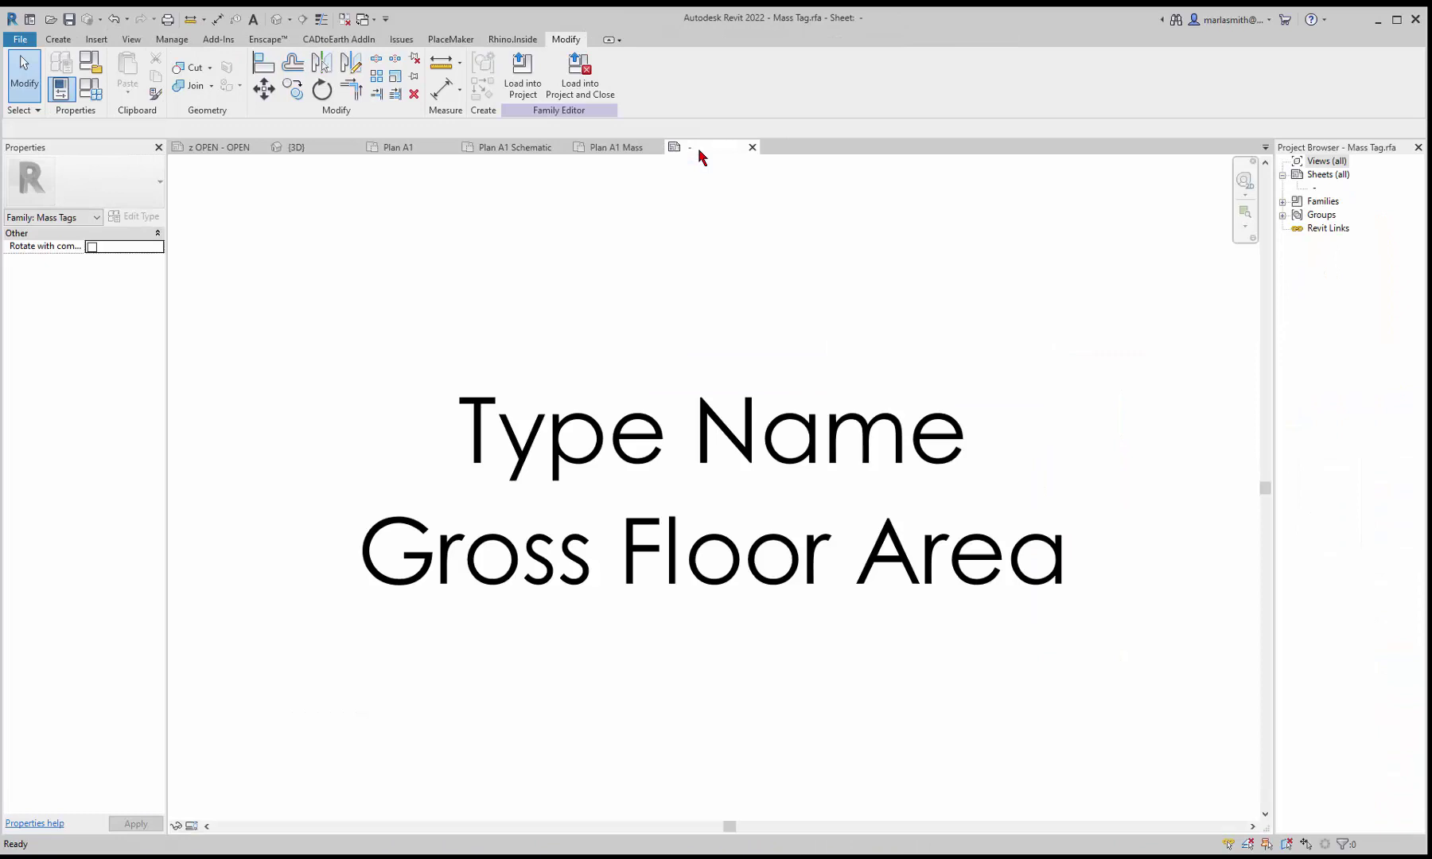
Set the label Background to Opaque and reload the tag, overwriting its parameter values
left_click(603, 417)
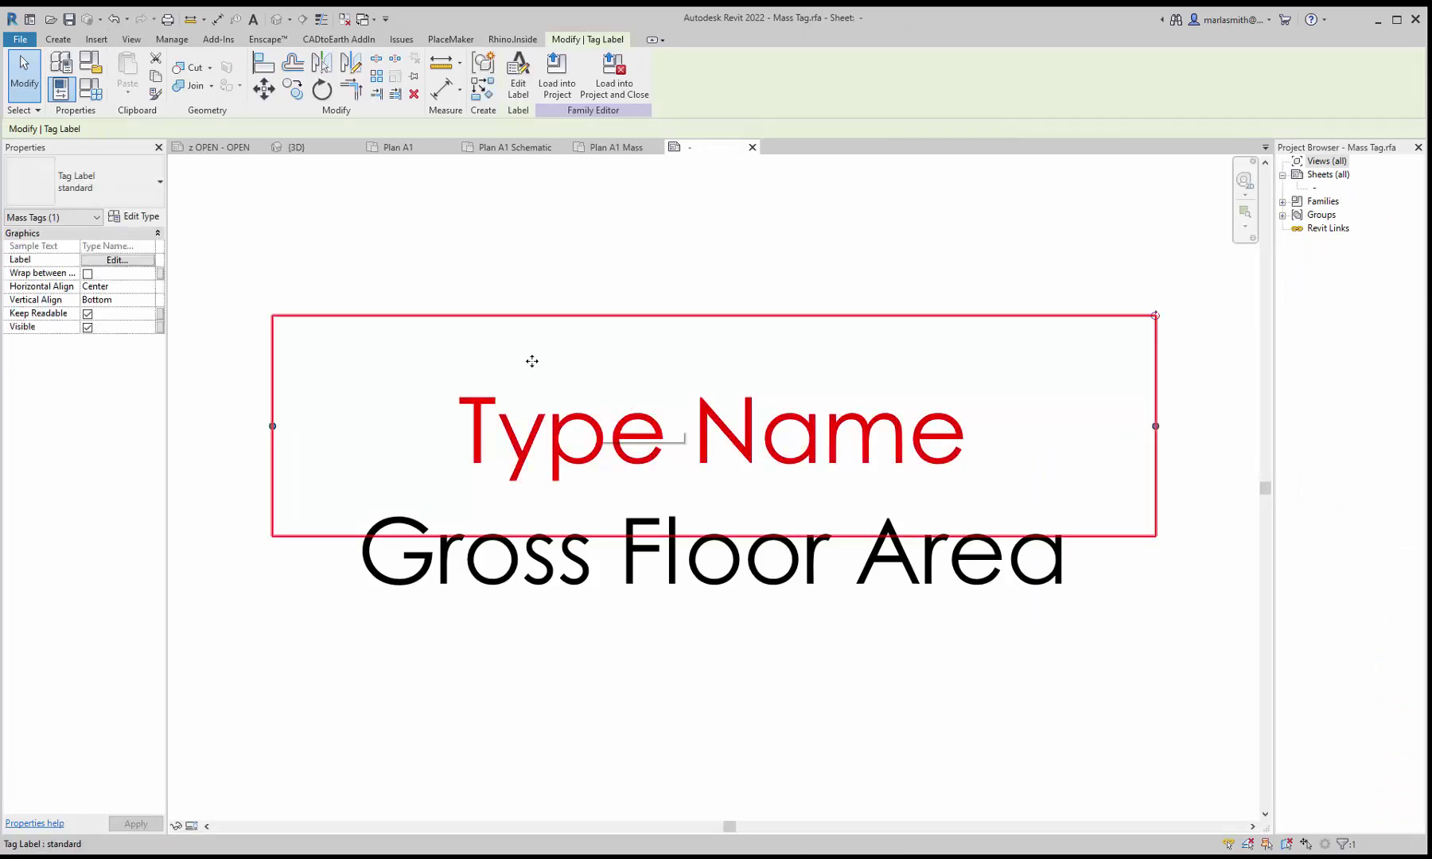
left_click(149, 219)
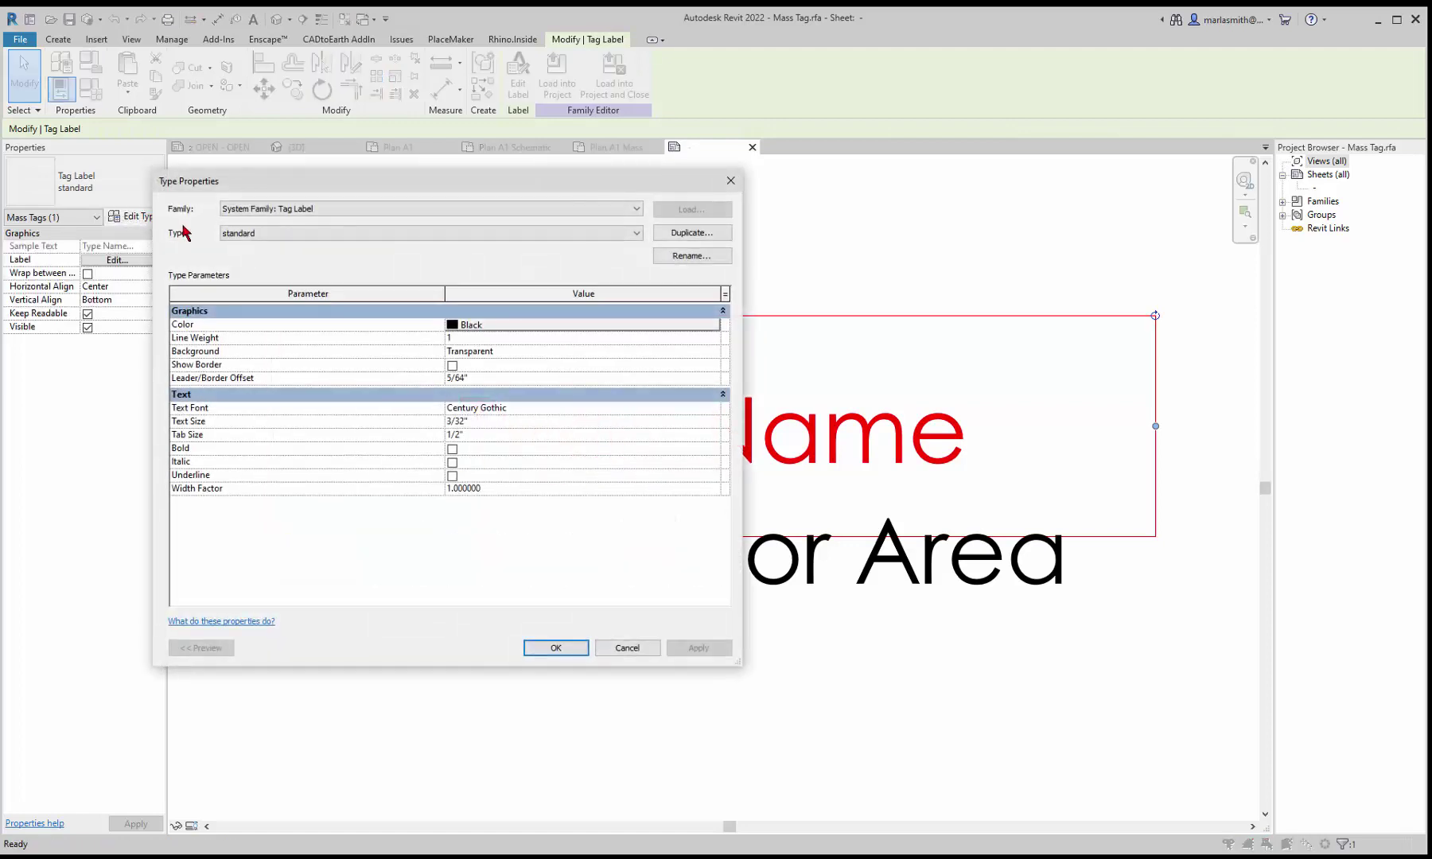
left_click(713, 352)
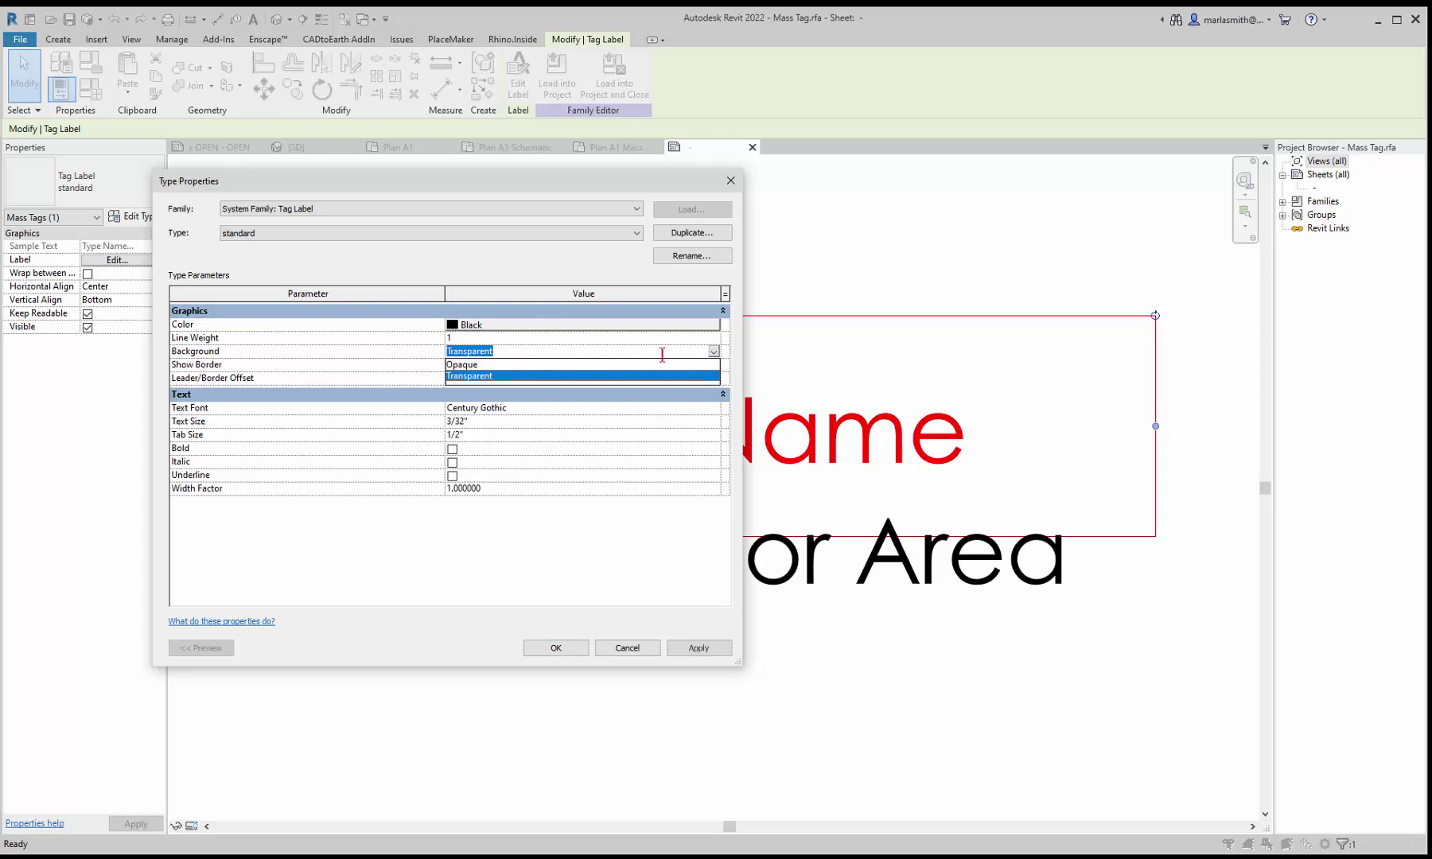
left_click(542, 372)
left_click(560, 646)
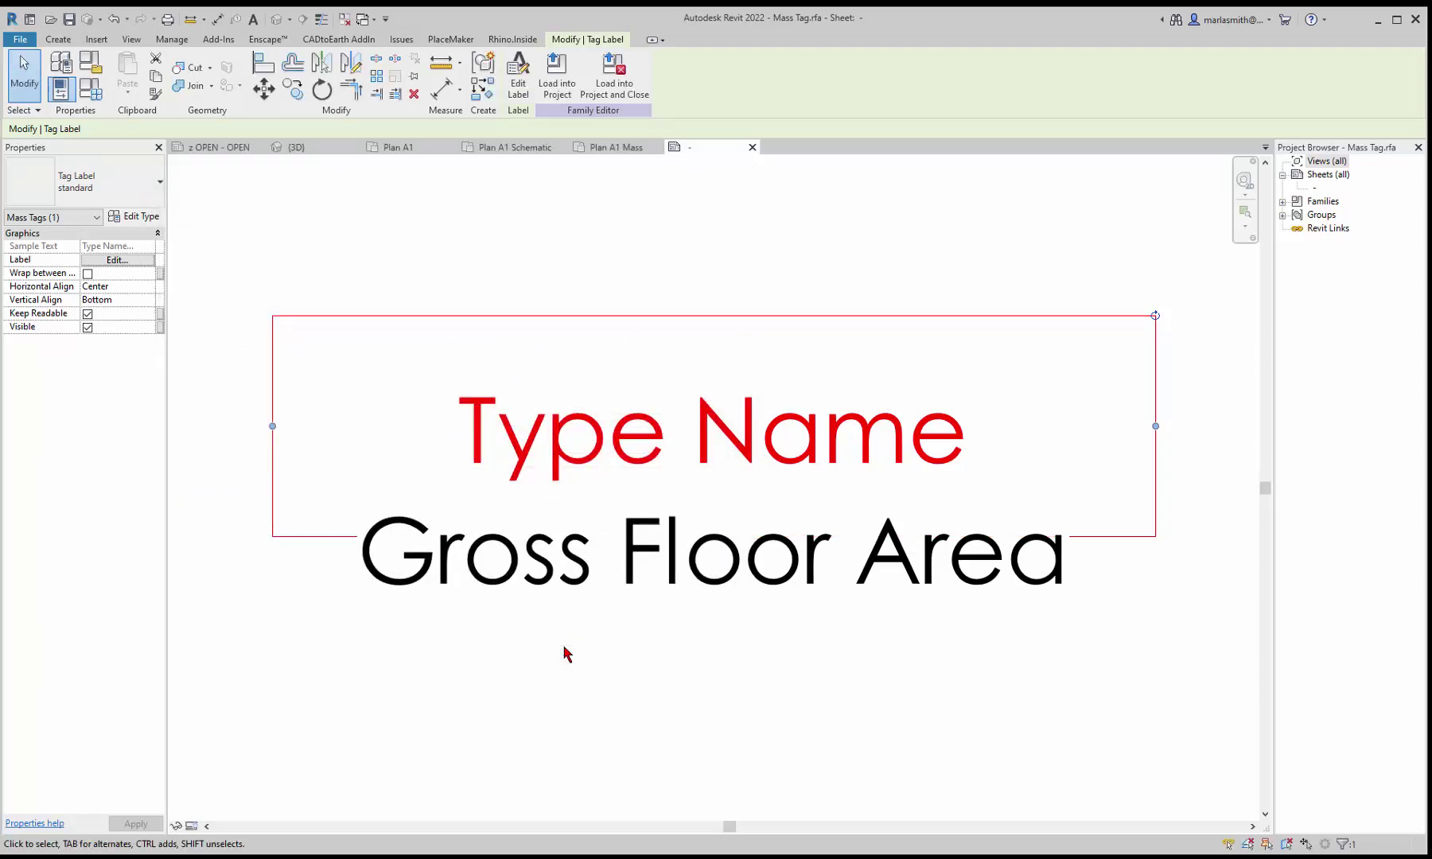
left_click(558, 89)
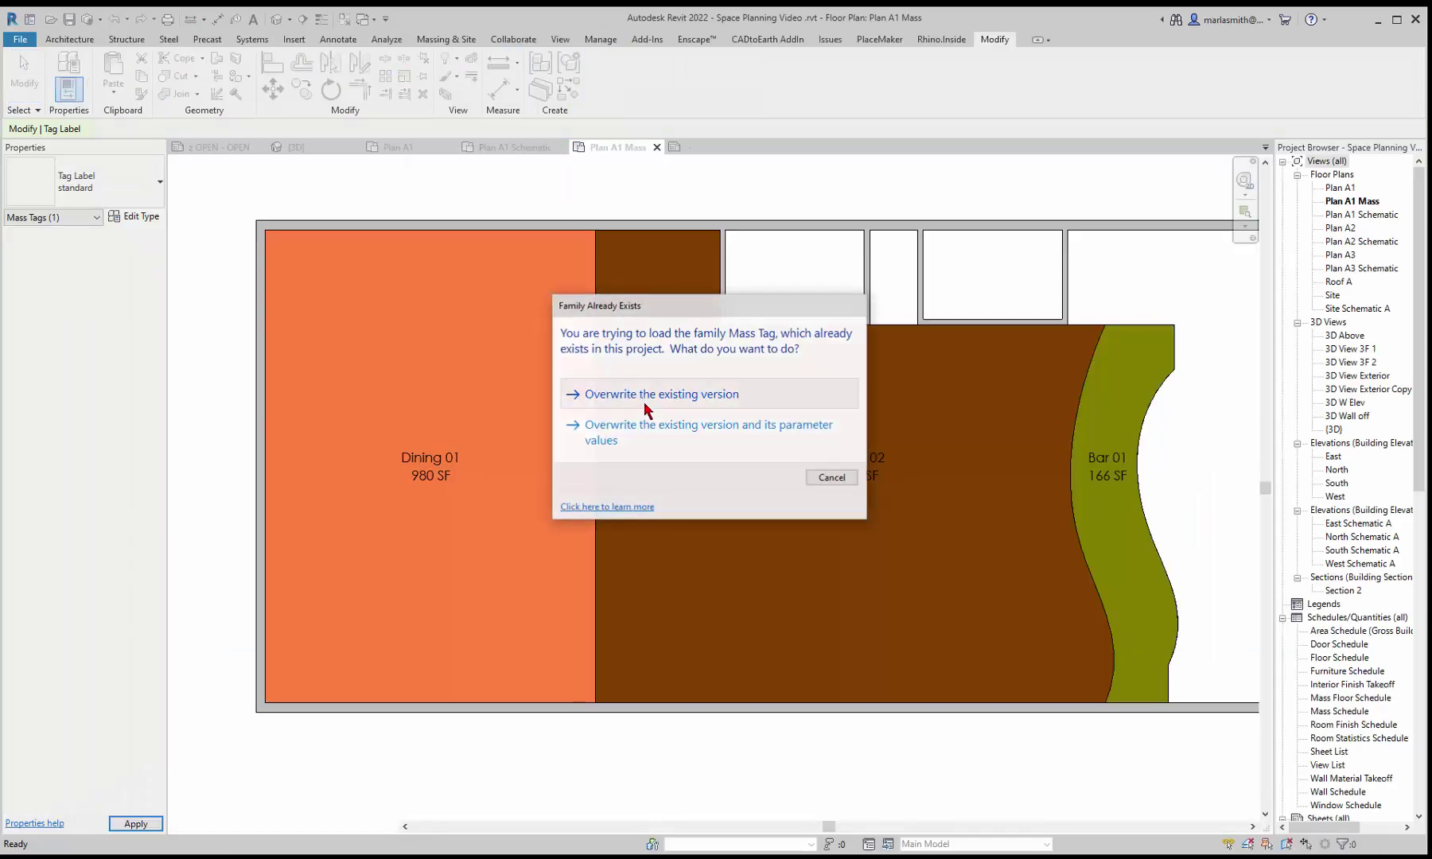
left_click(648, 421)
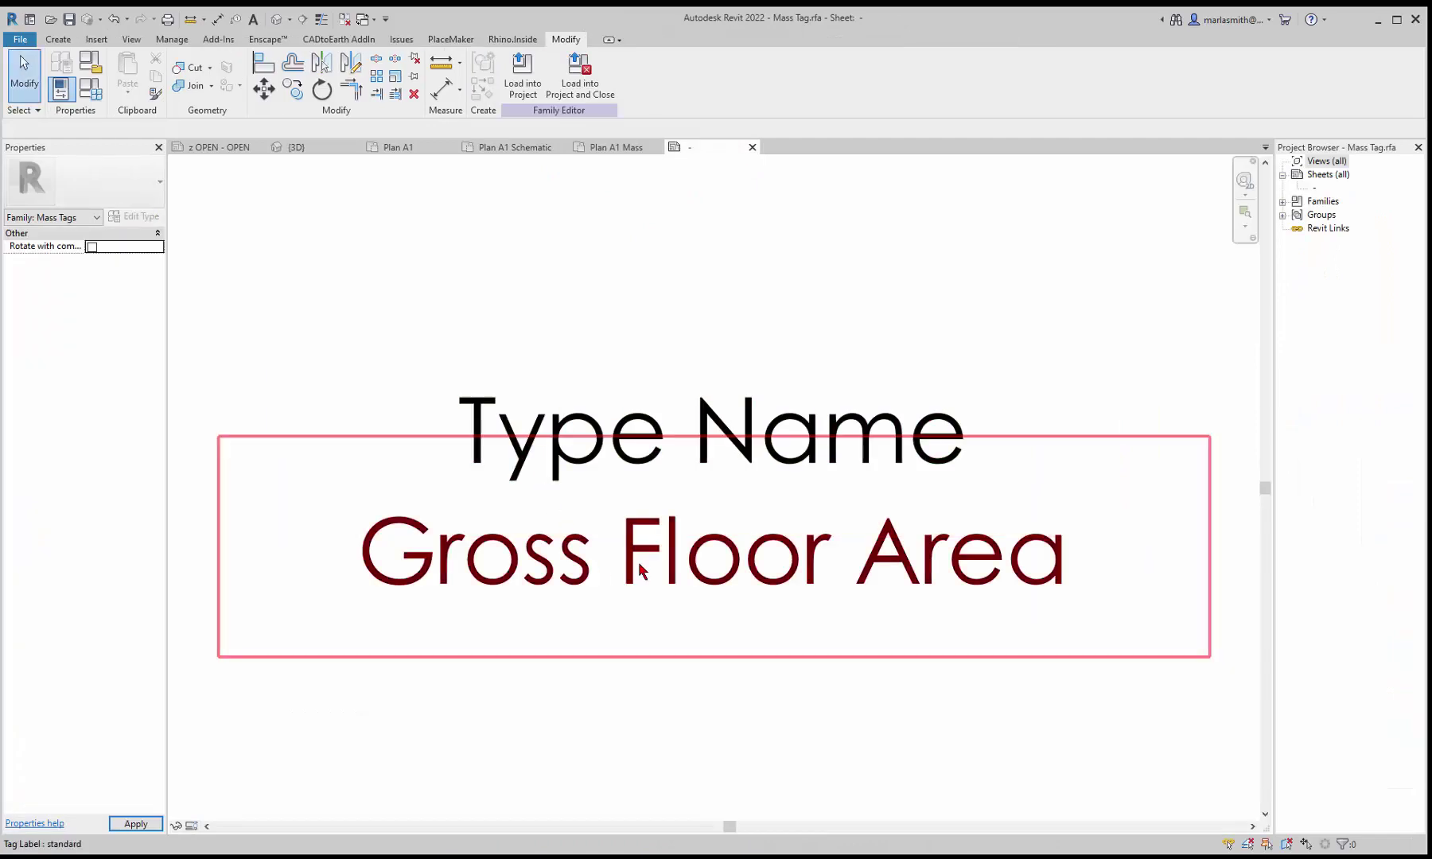
Nudge the Gross Floor Area label upward and reload Mass Tag, overwriting the existing version
left_click(639, 563)
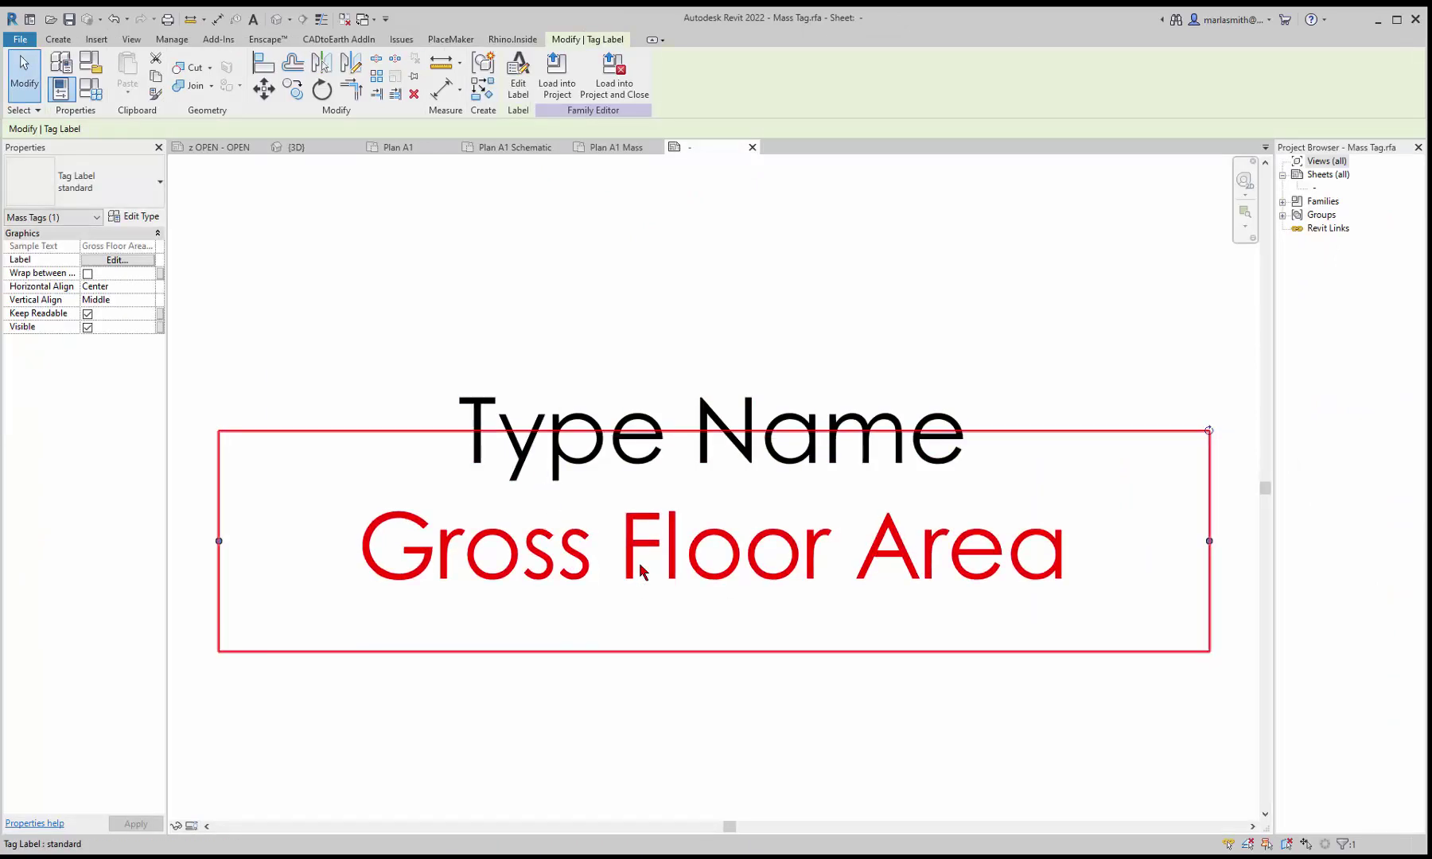
left_click_drag(641, 571, 642, 561)
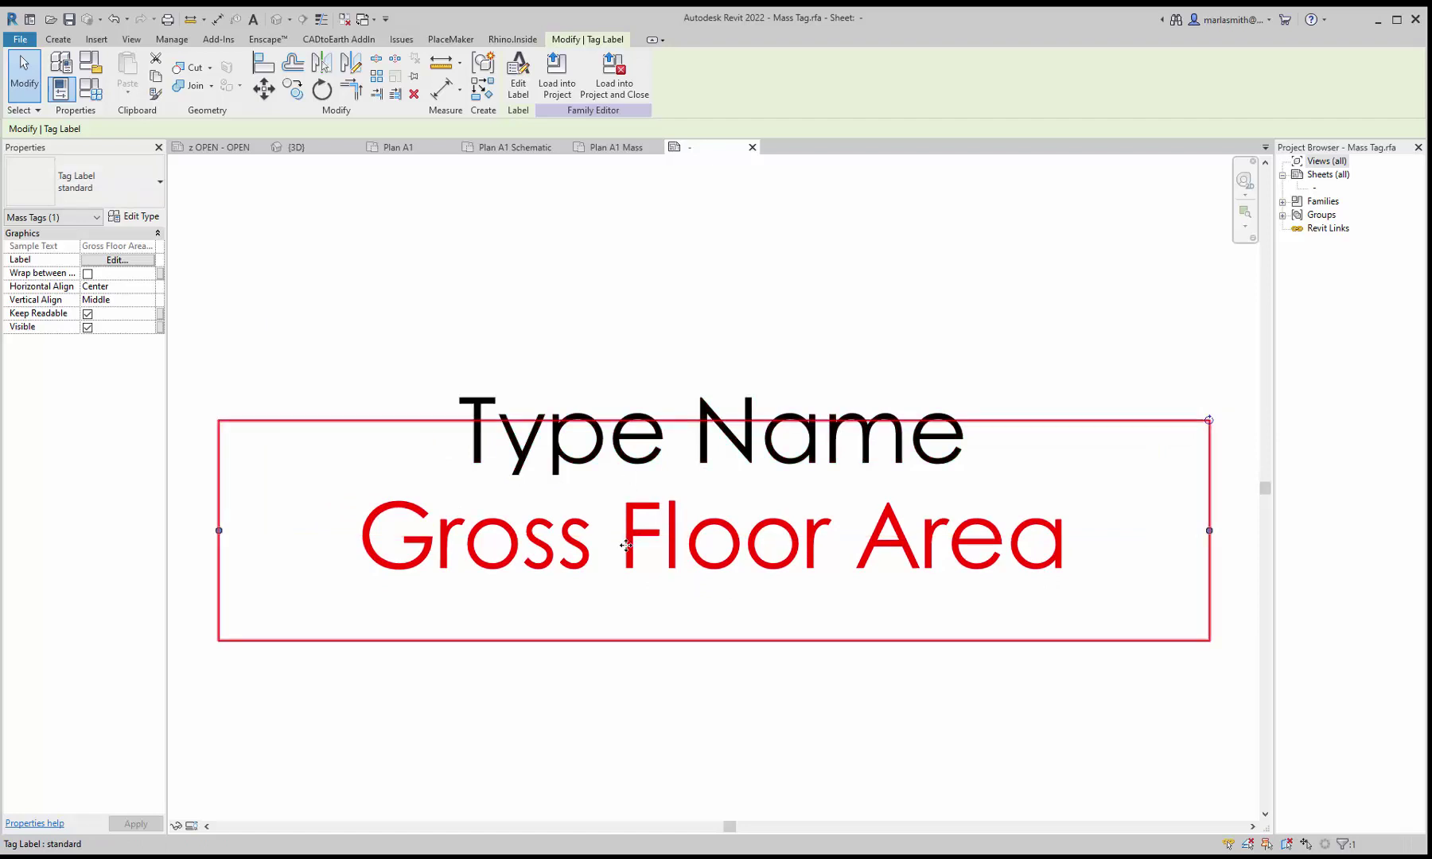
left_click(560, 88)
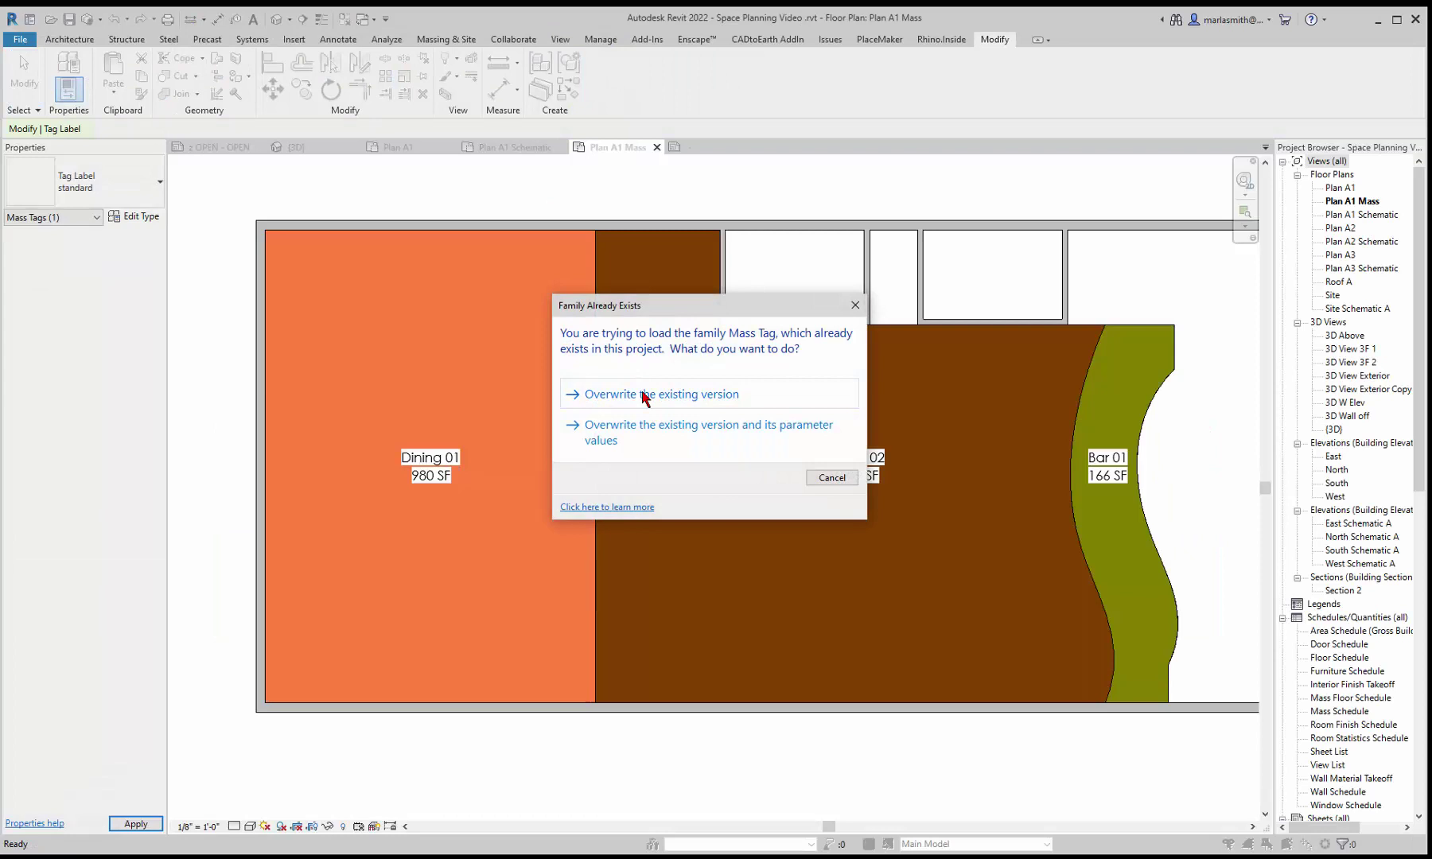
left_click(643, 395)
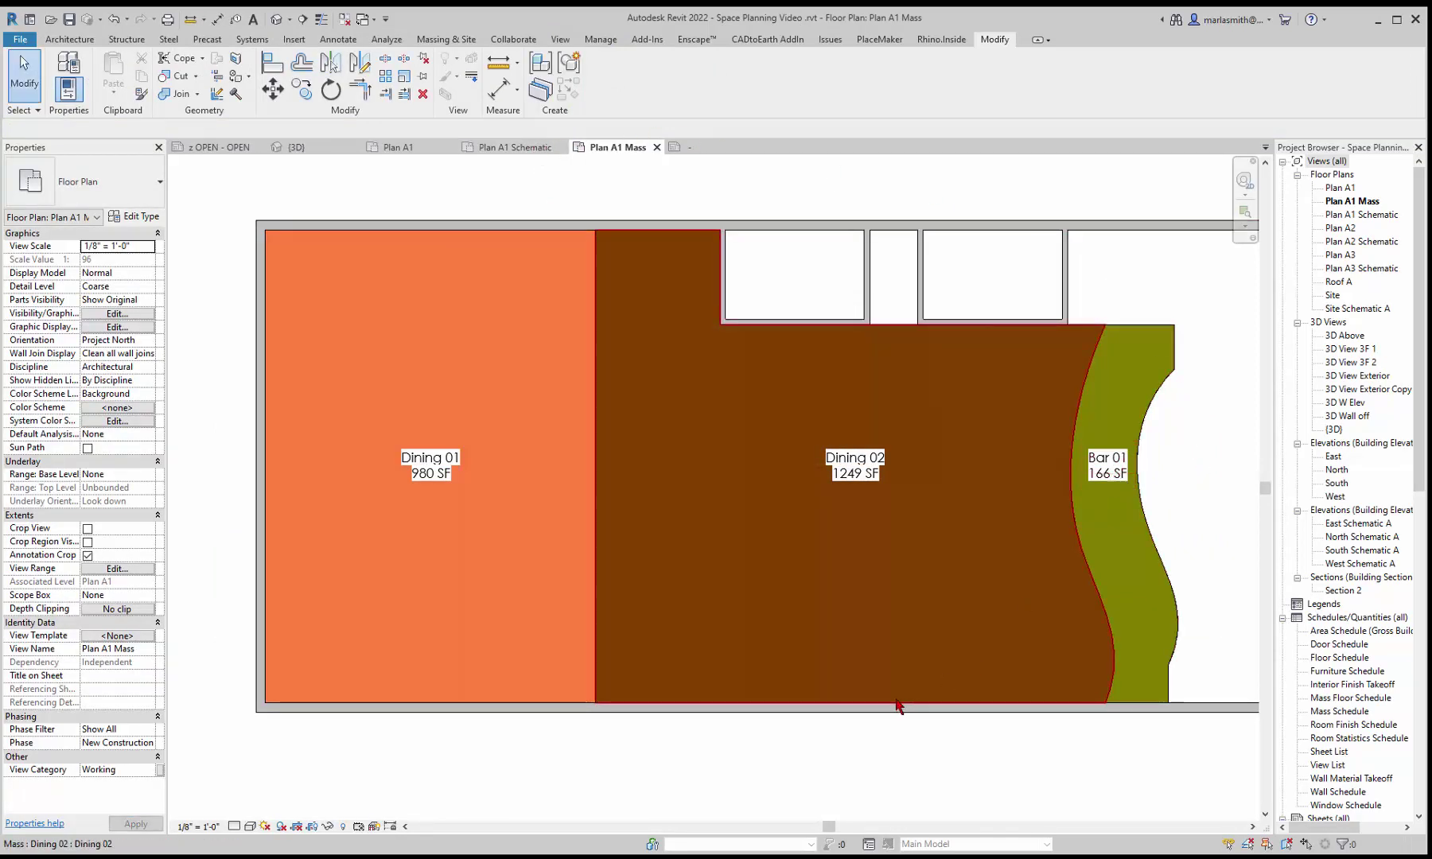
left_click(433, 477)
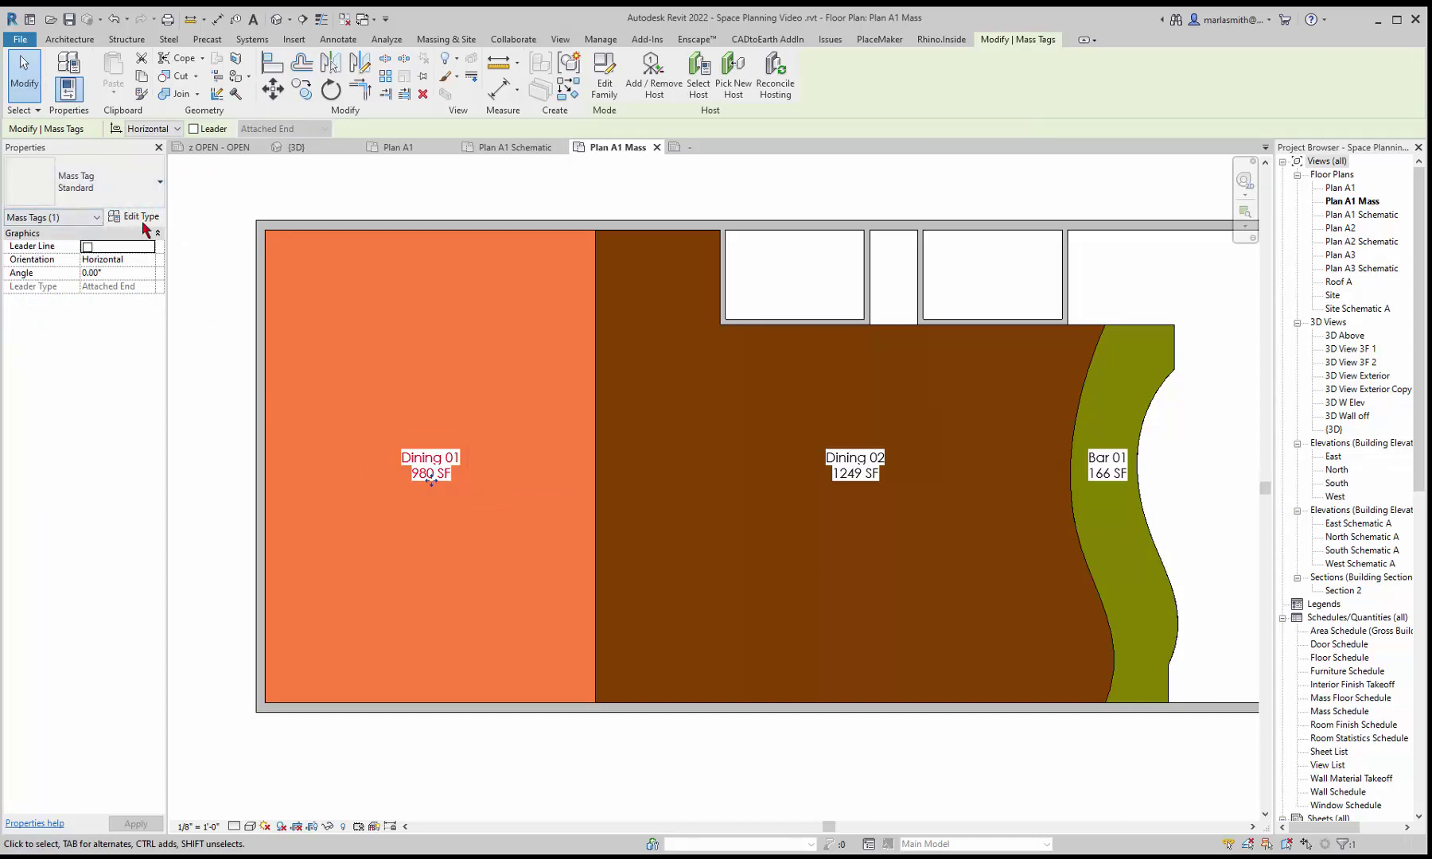
left_click(126, 193)
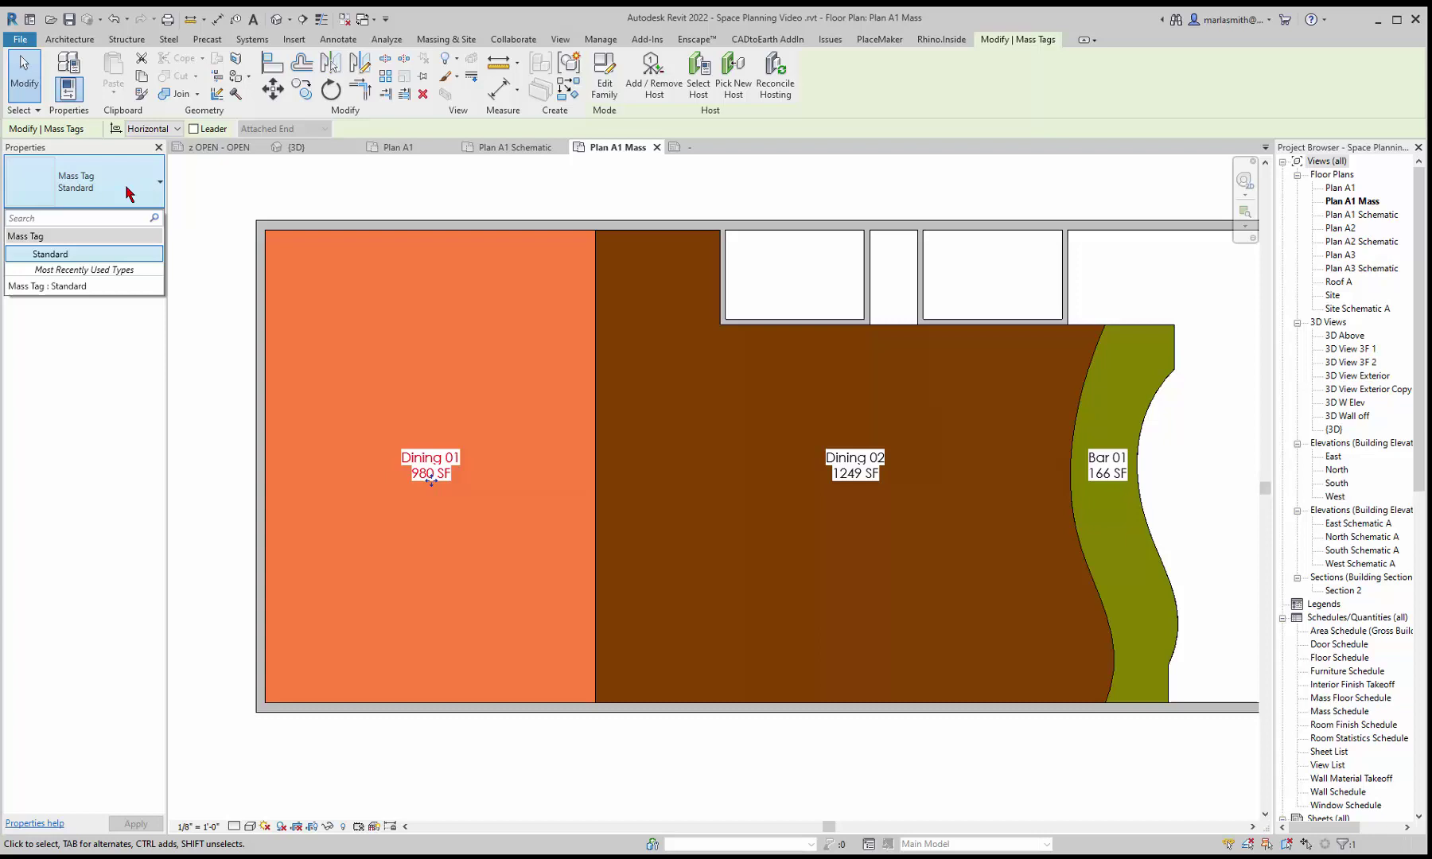
left_click(102, 253)
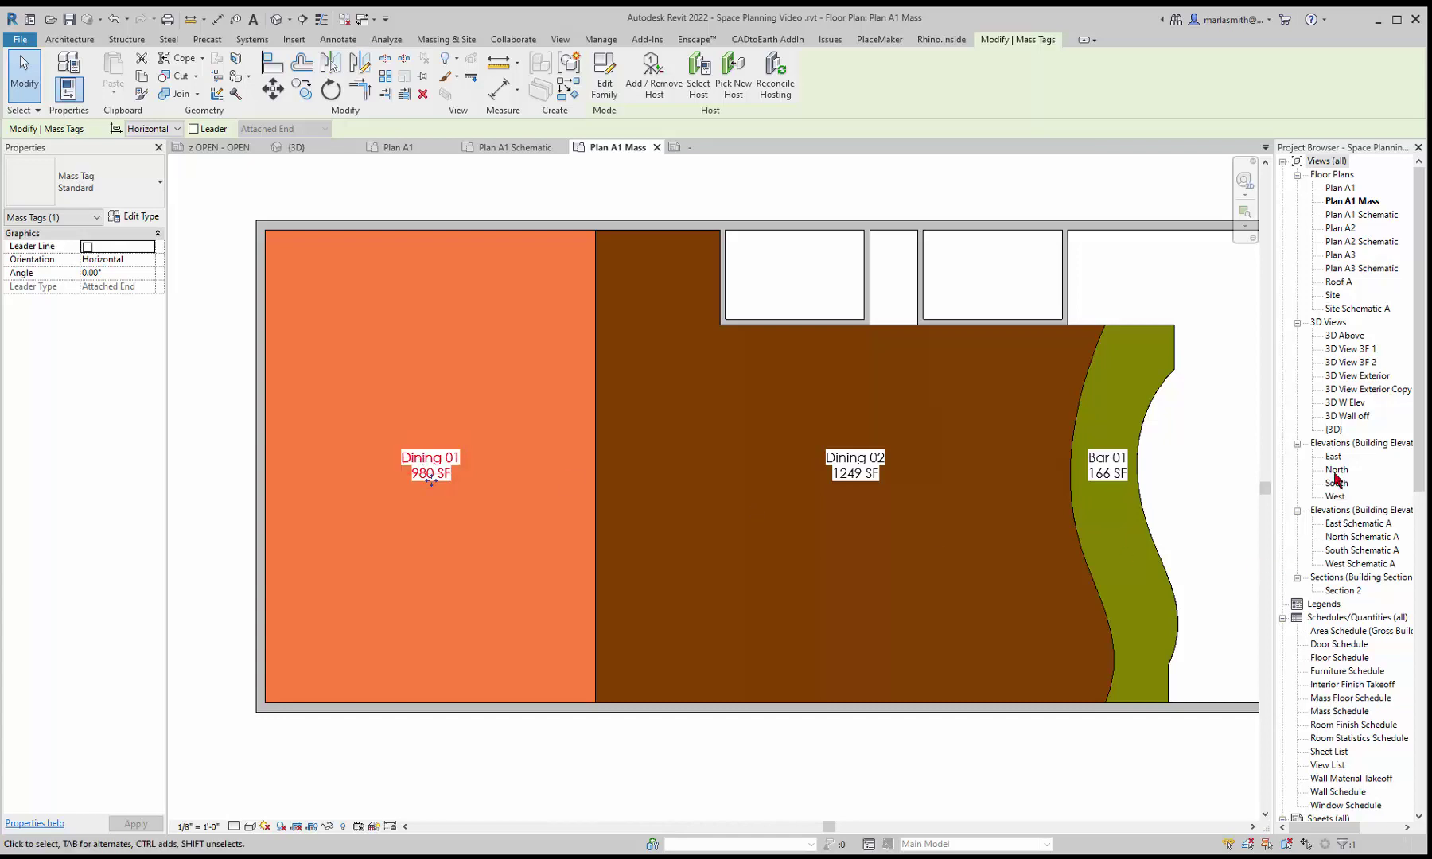
In Families > Mass in the Project Browser, rename the Bar 01 mass type to Bar 02
left_click_drag(1427, 324, 1418, 631)
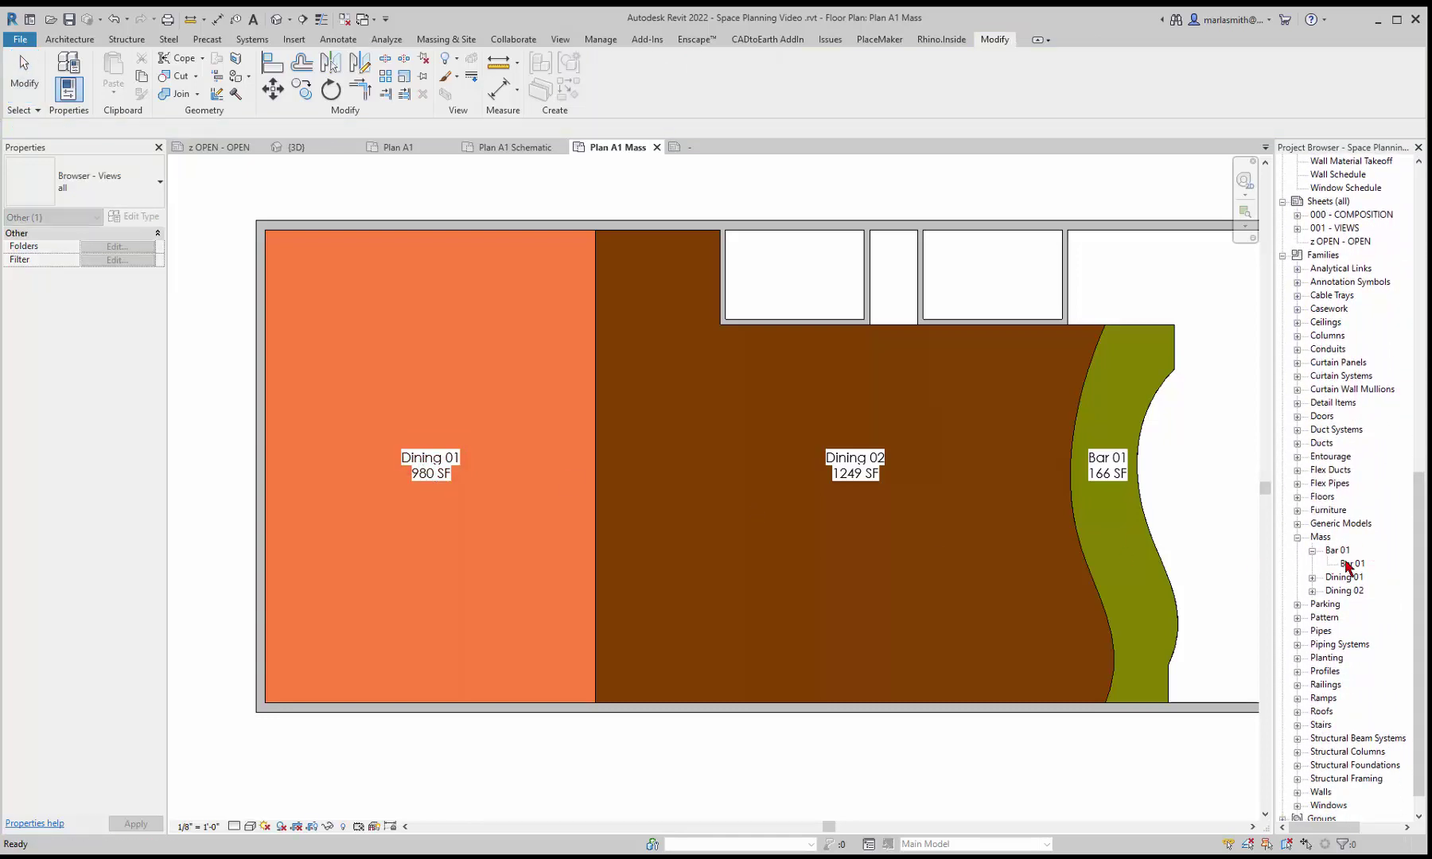
left_click(1313, 578)
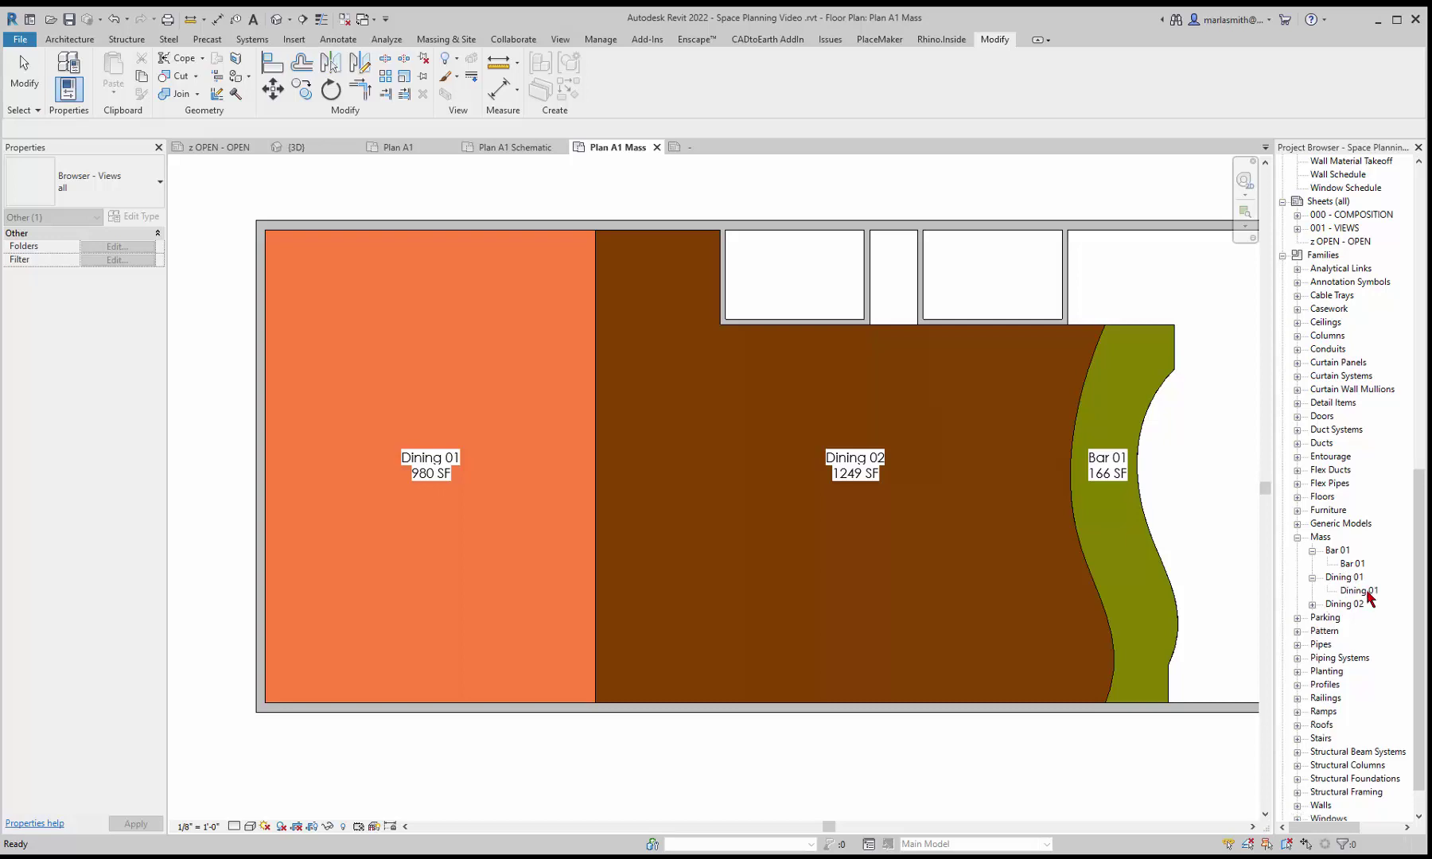
left_click(1313, 604)
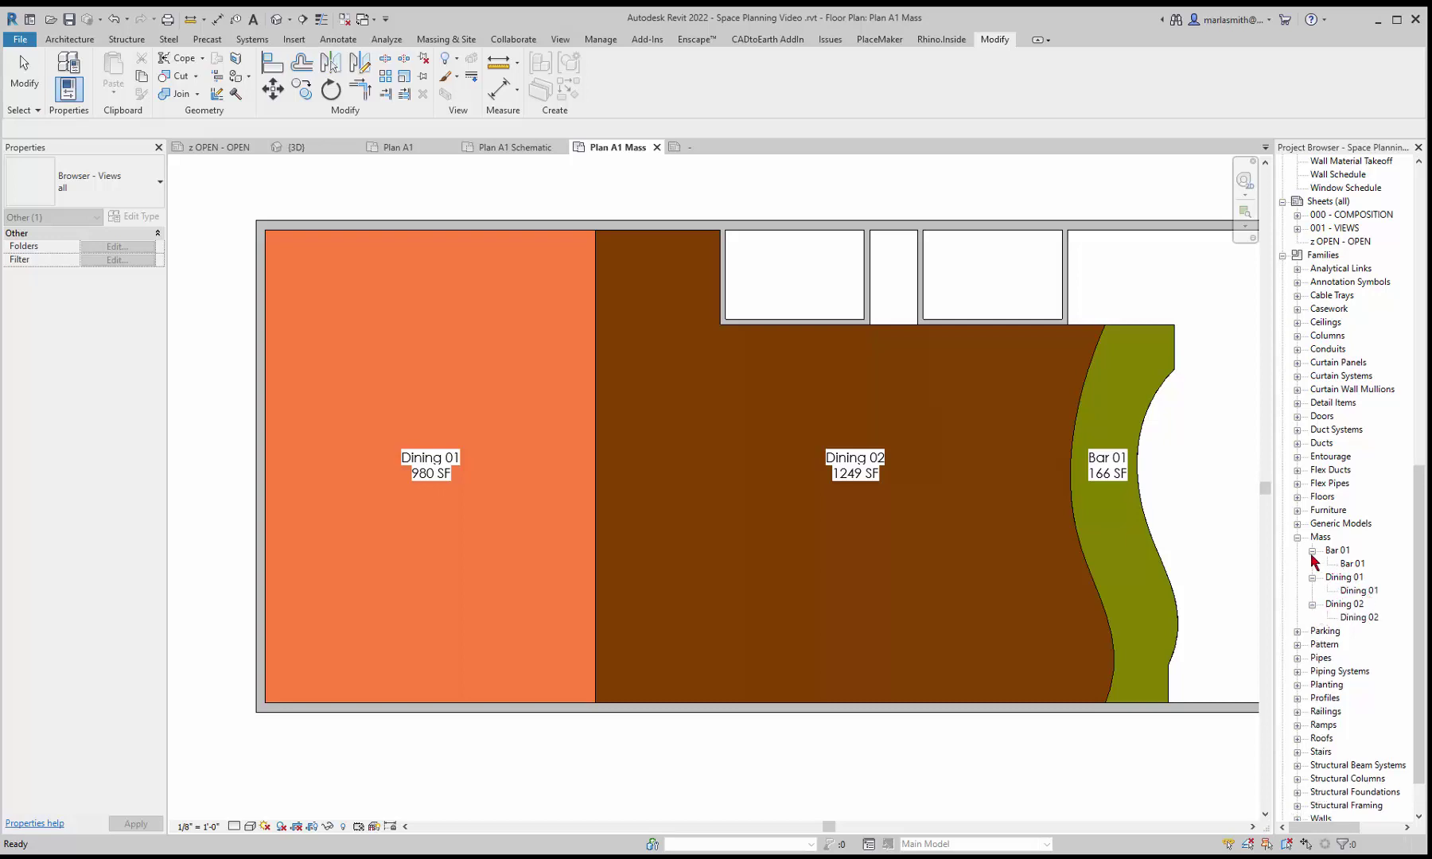
left_click(1356, 567)
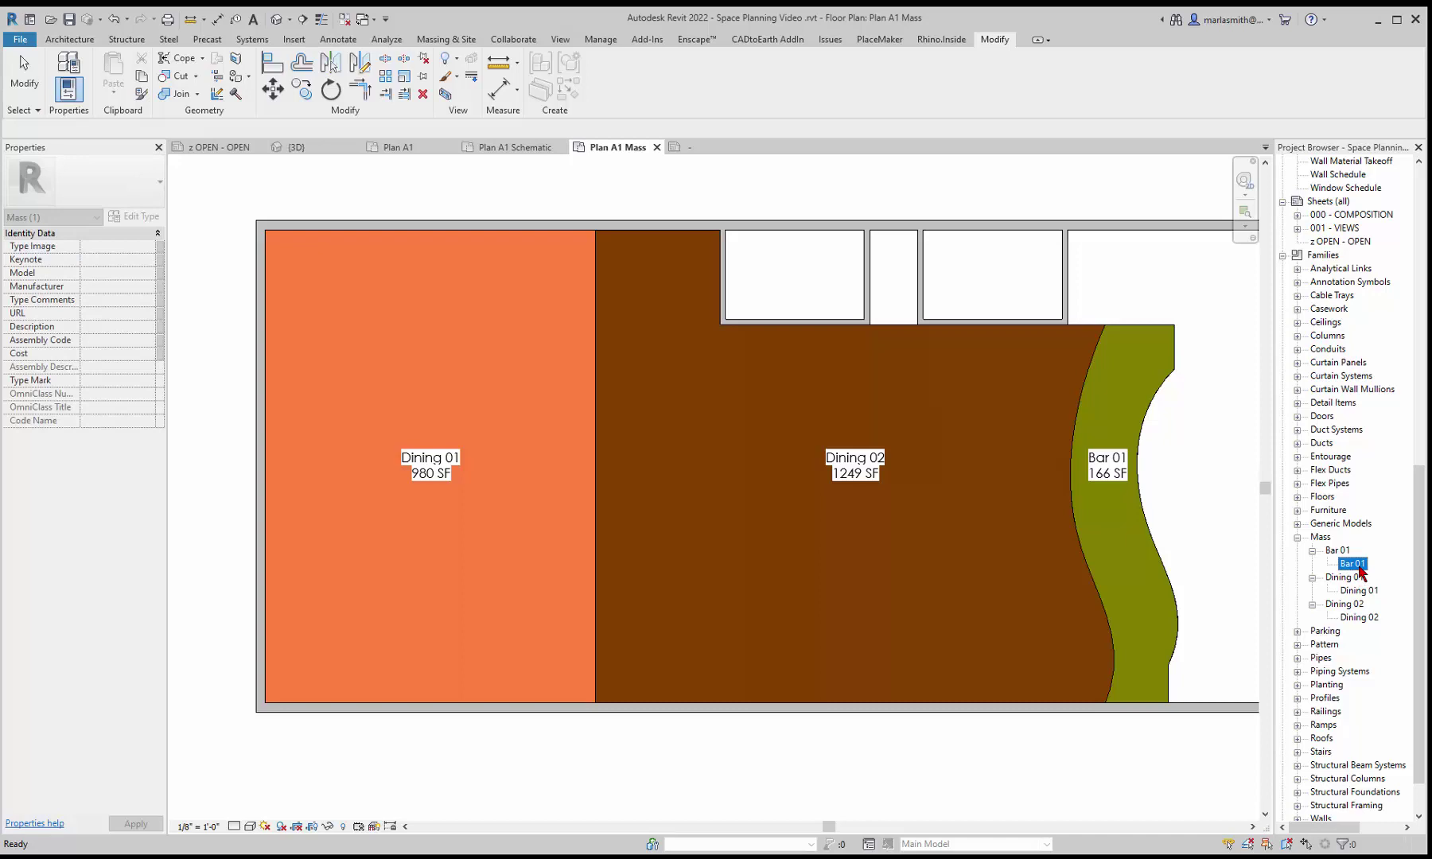
left_click(1355, 564)
left_click(1366, 563)
type("2")
key("Return")
Rename the Bar 02 mass type back to Bar 01
left_click(1365, 567)
left_click(1366, 562)
left_click(1180, 486)
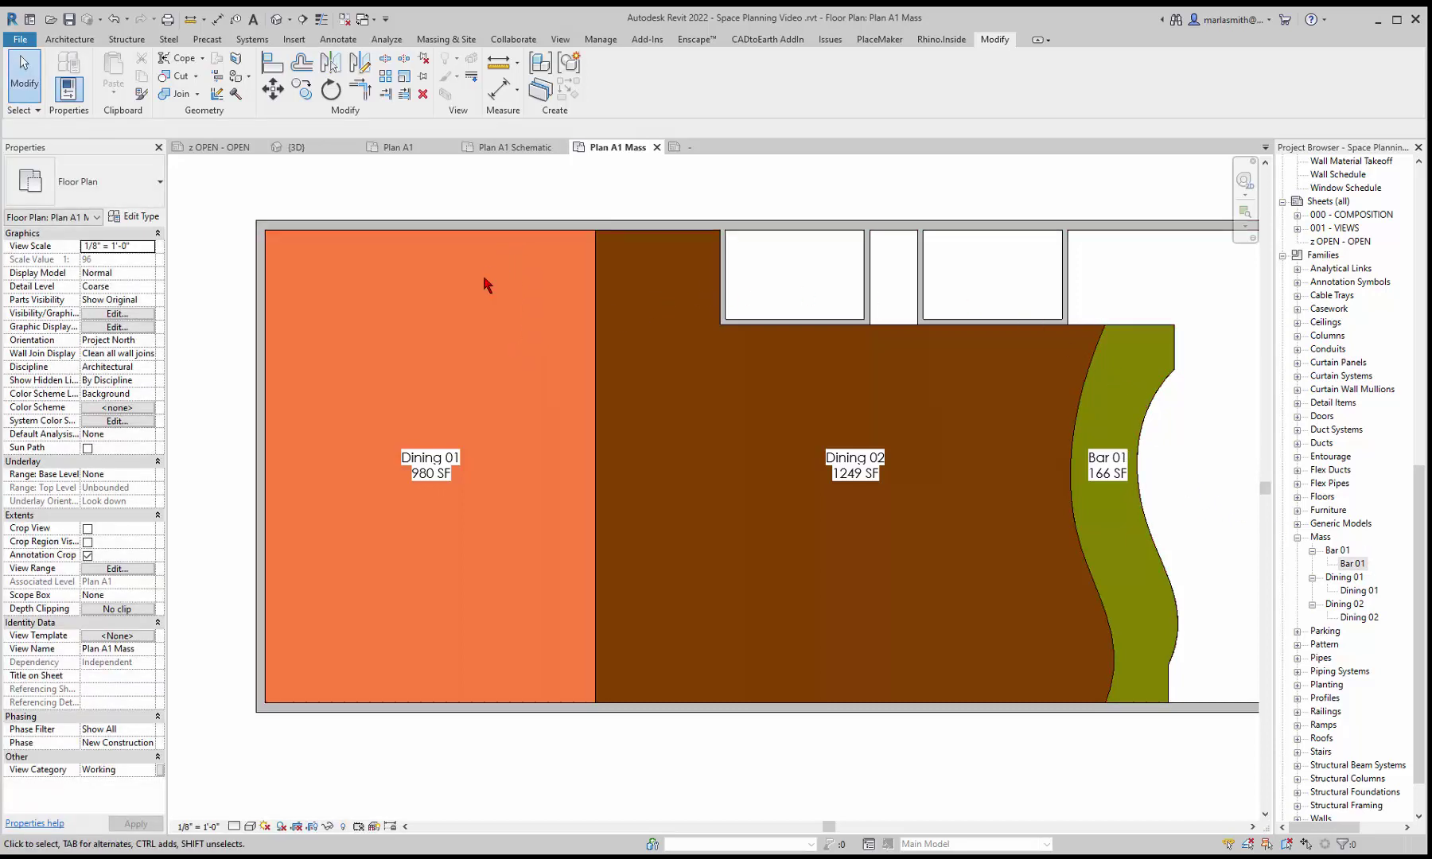
left_click(591, 261)
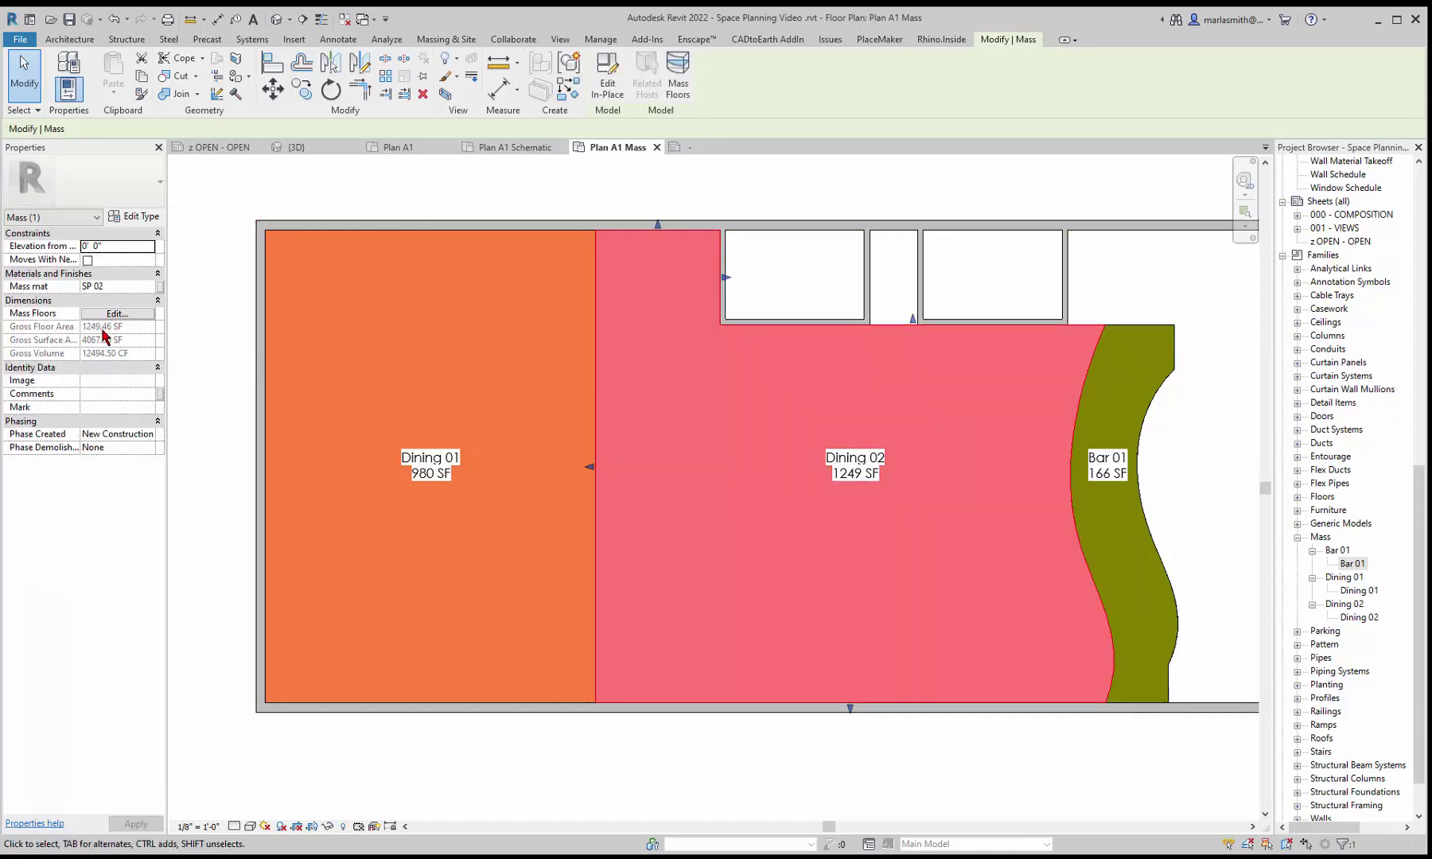
left_click(909, 779)
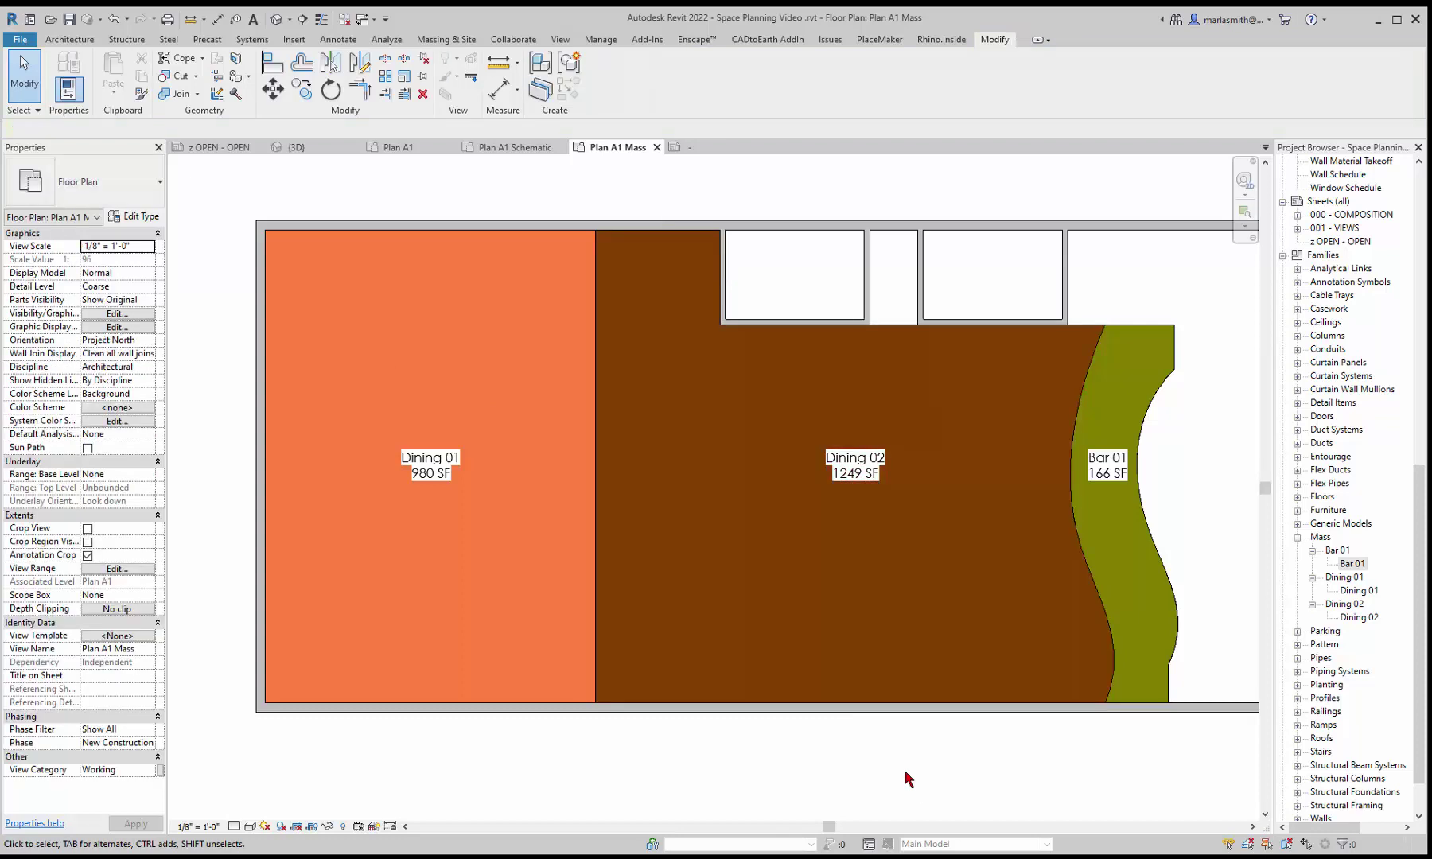